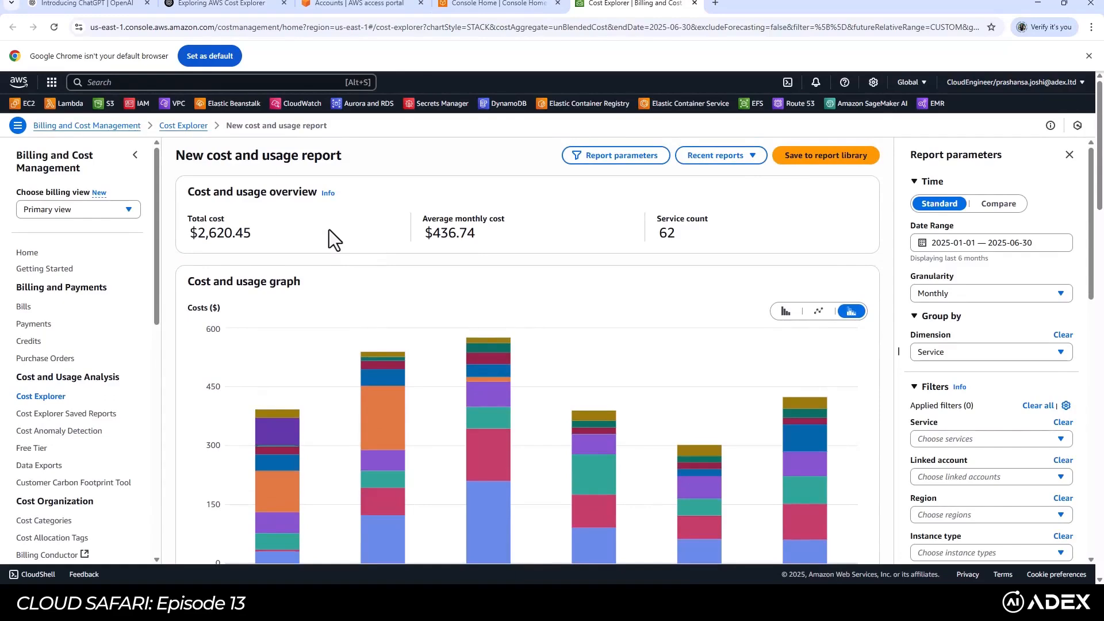
- Review the new cost and usage report's overview, monthly cost graph, breakdown table and report parameters
scroll(329, 229, down, 4)
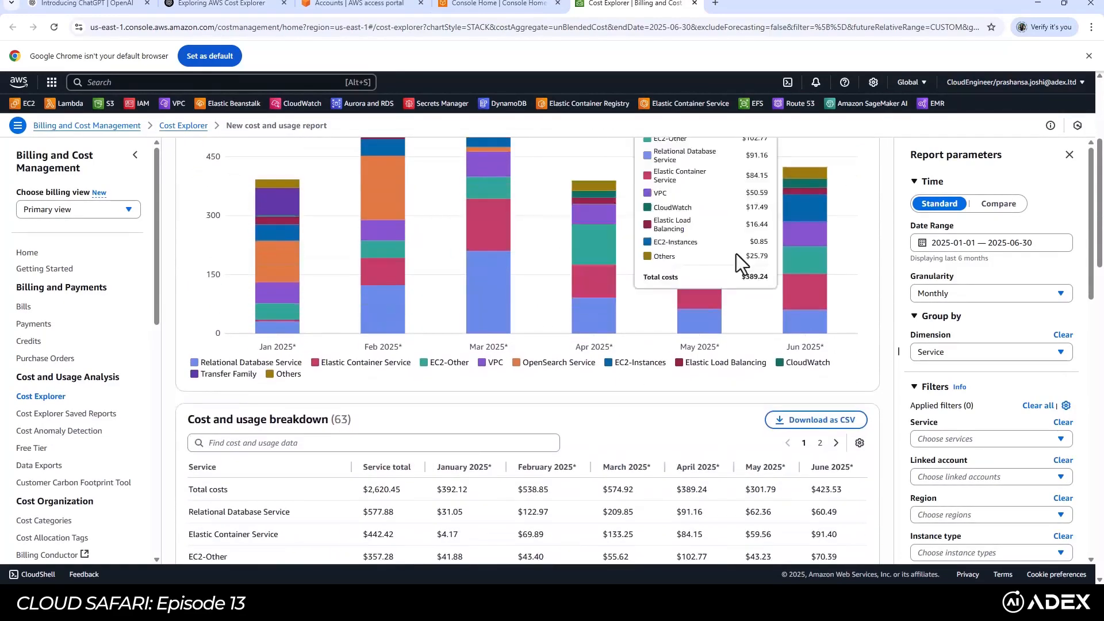
scroll(735, 414, up, 4)
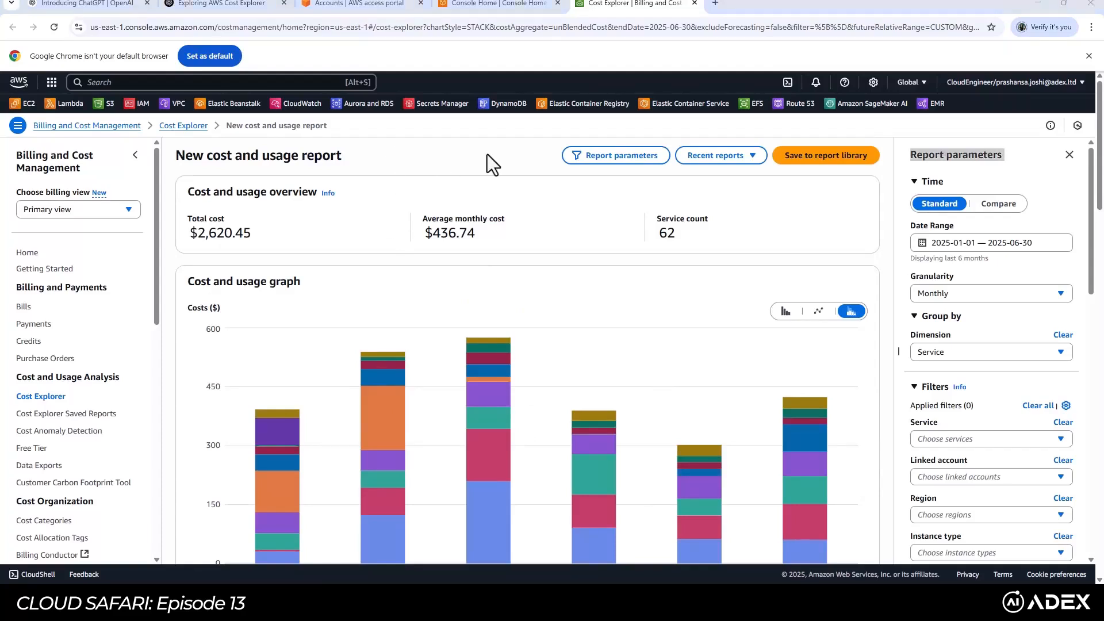
triple_click(957, 159)
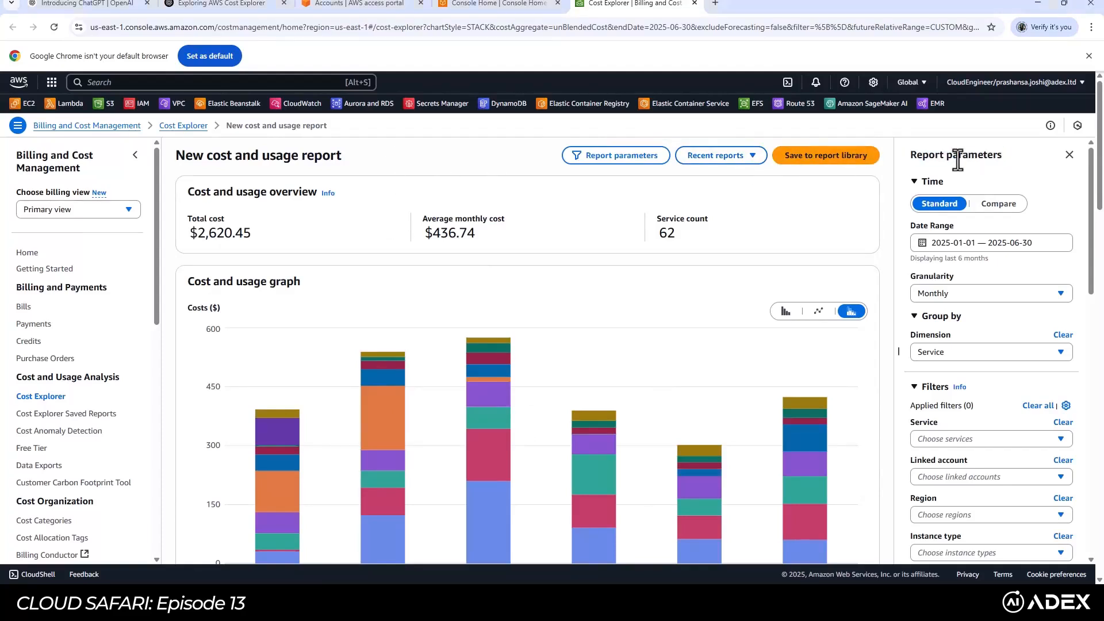
click(904, 159)
click(988, 205)
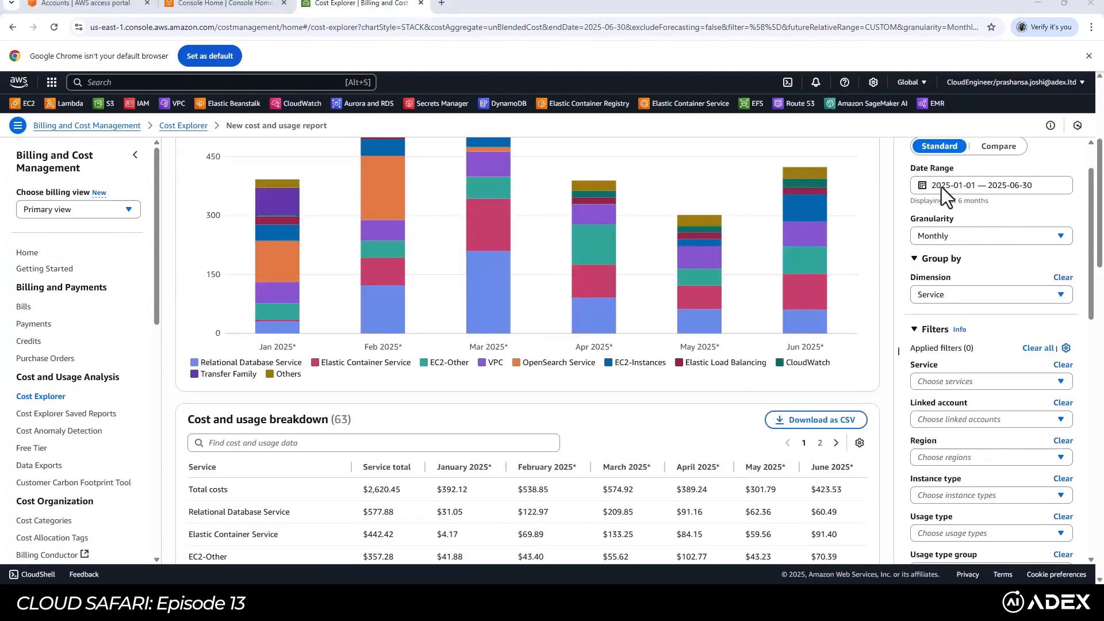
- Examine the report's date range setting and the available granularity options without changing them
scroll(943, 185, up, 1)
triple_click(930, 224)
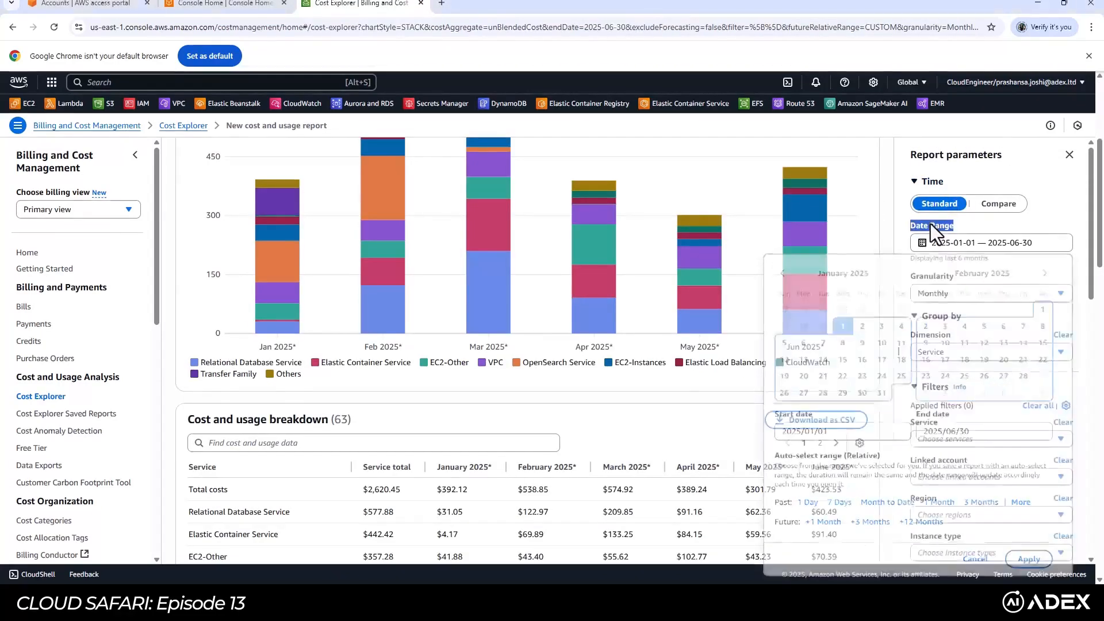
click(976, 226)
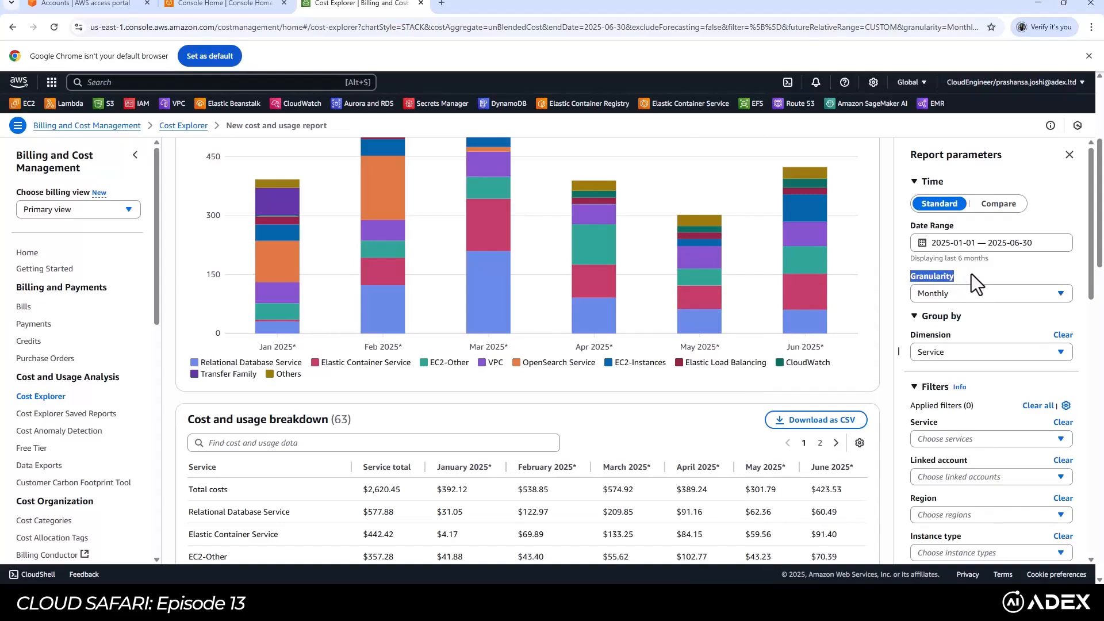
click(951, 293)
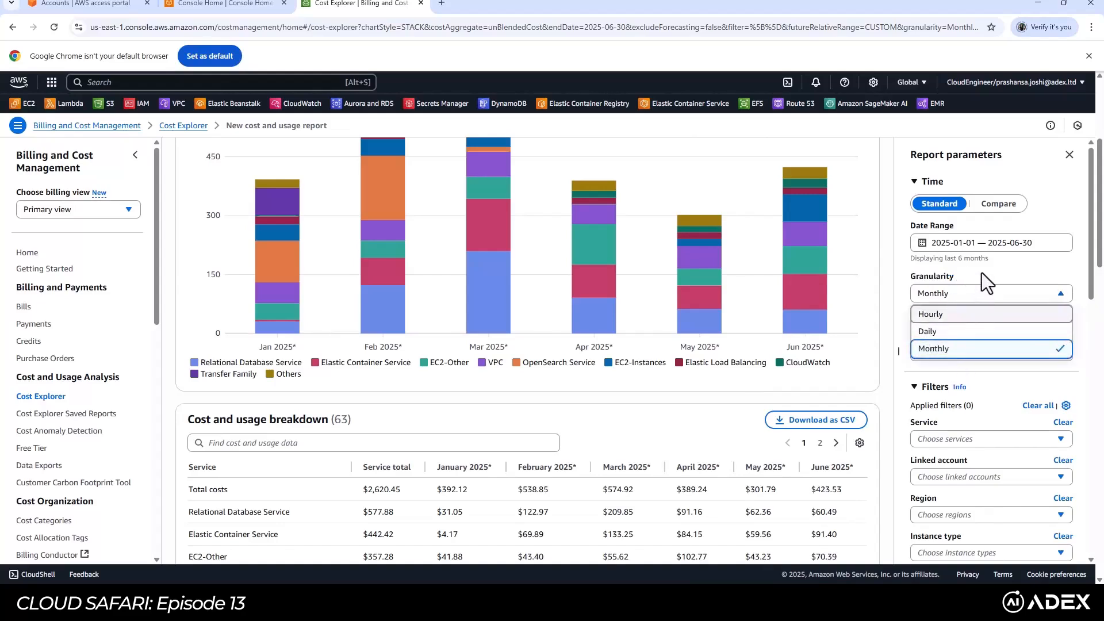
click(974, 295)
- Look through the dimensions by which the report's costs can be grouped, keeping the current grouping
scroll(954, 288, down, 1)
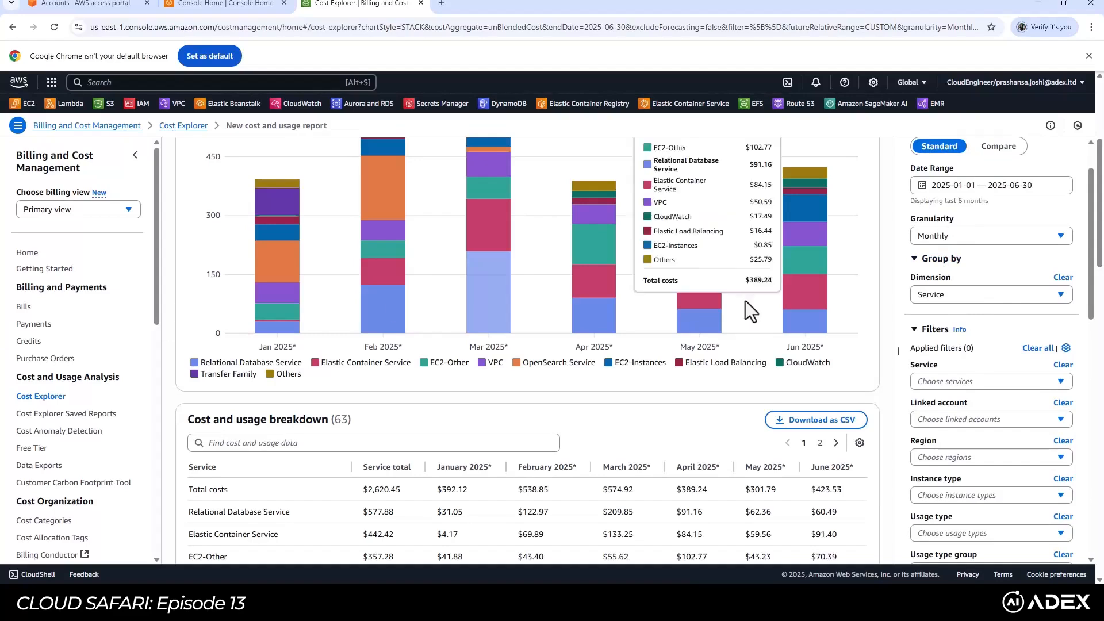
click(944, 298)
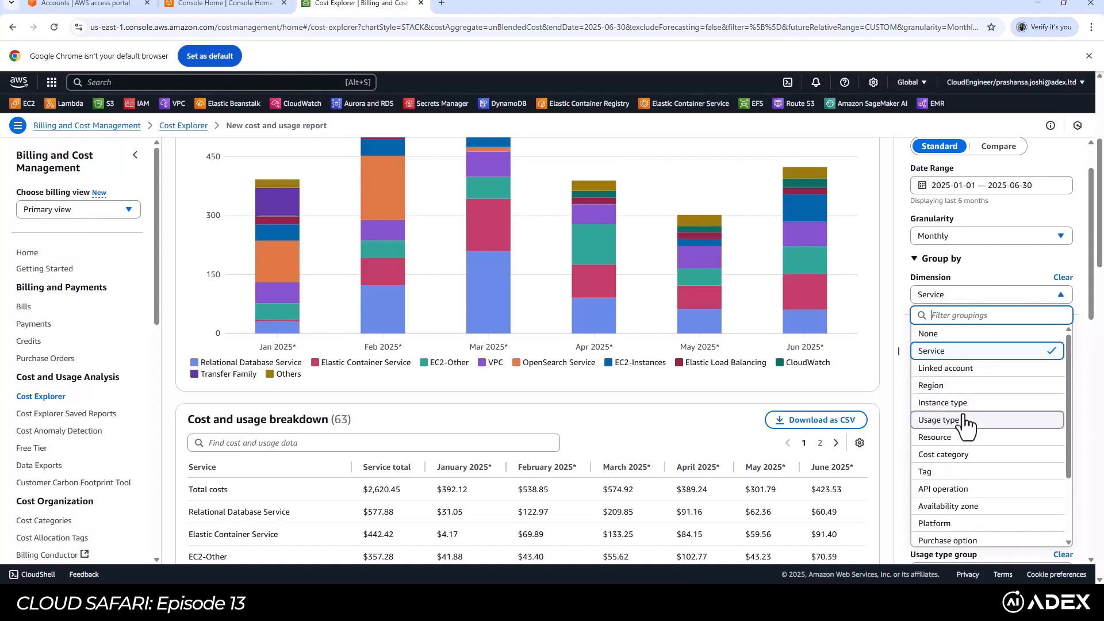
scroll(980, 411, down, 3)
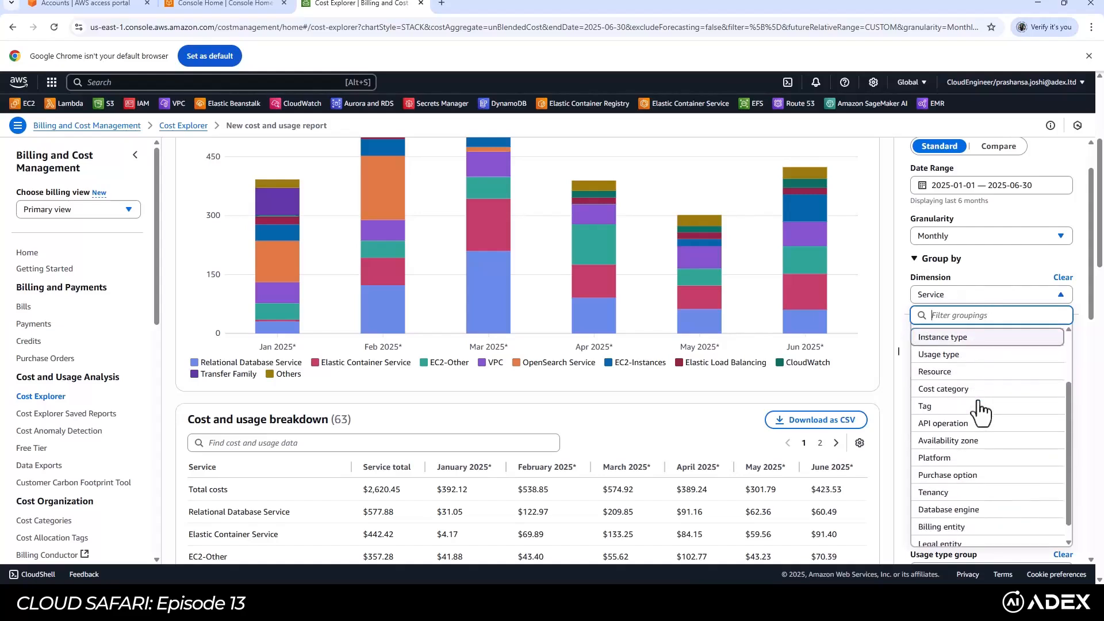
click(993, 263)
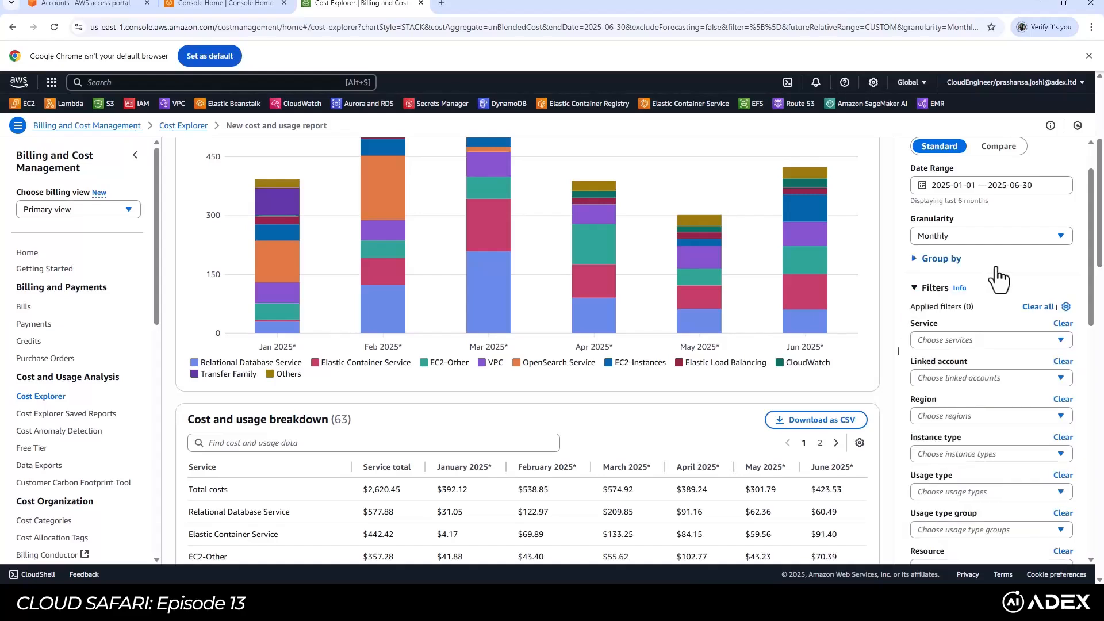
click(985, 262)
- Browse the list of services offered in the Service filter without selecting any
scroll(976, 354, down, 1)
scroll(975, 362, down, 1)
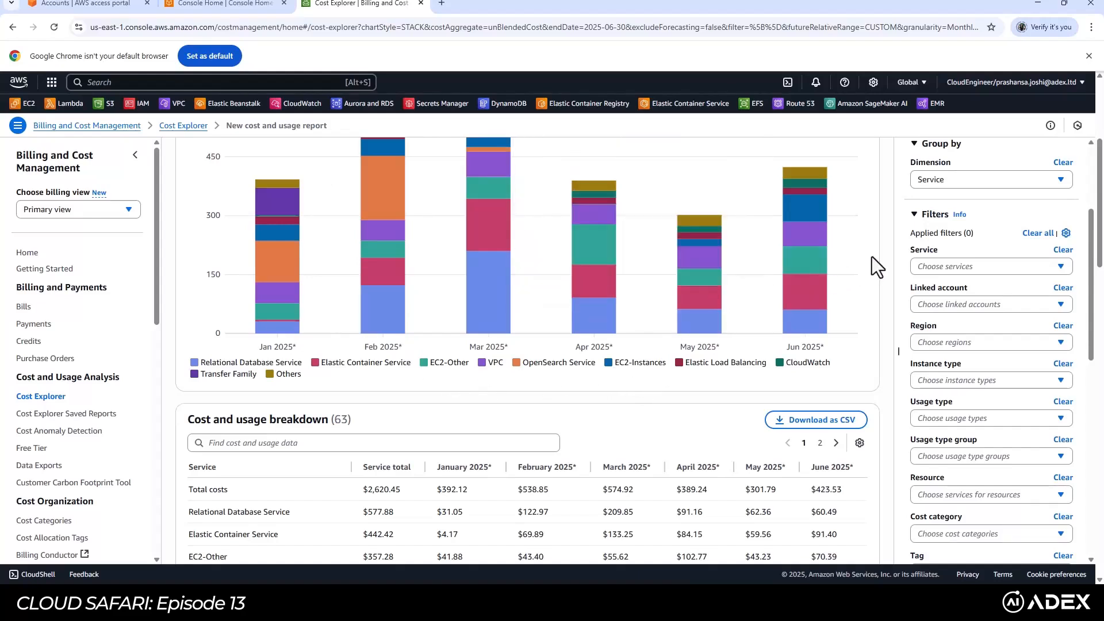
click(933, 267)
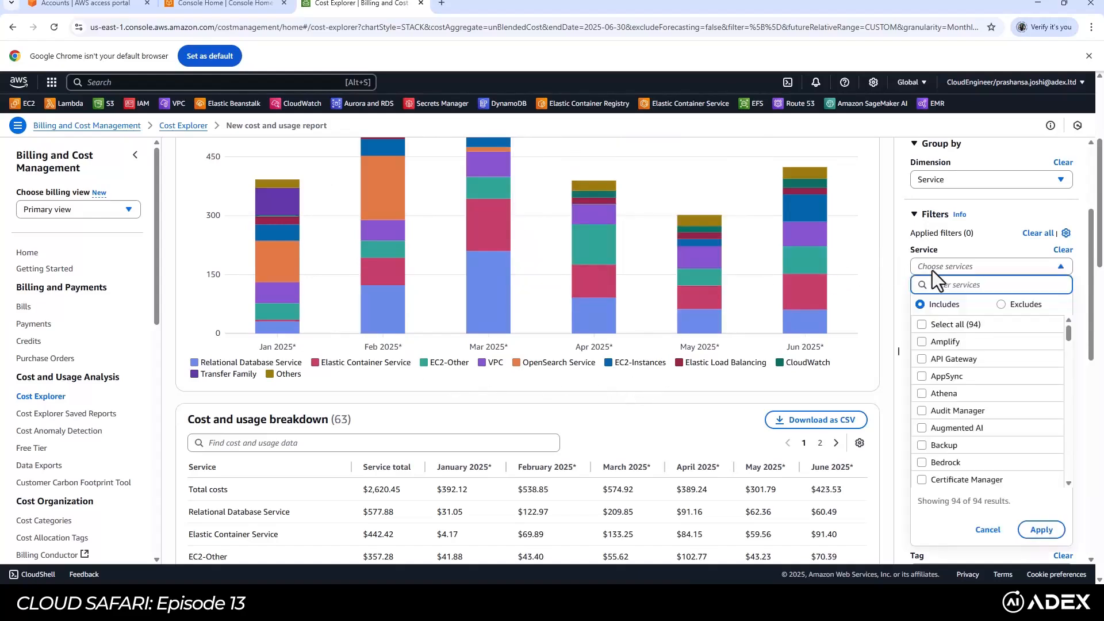
scroll(957, 401, down, 5)
scroll(958, 400, down, 4)
scroll(957, 400, up, 4)
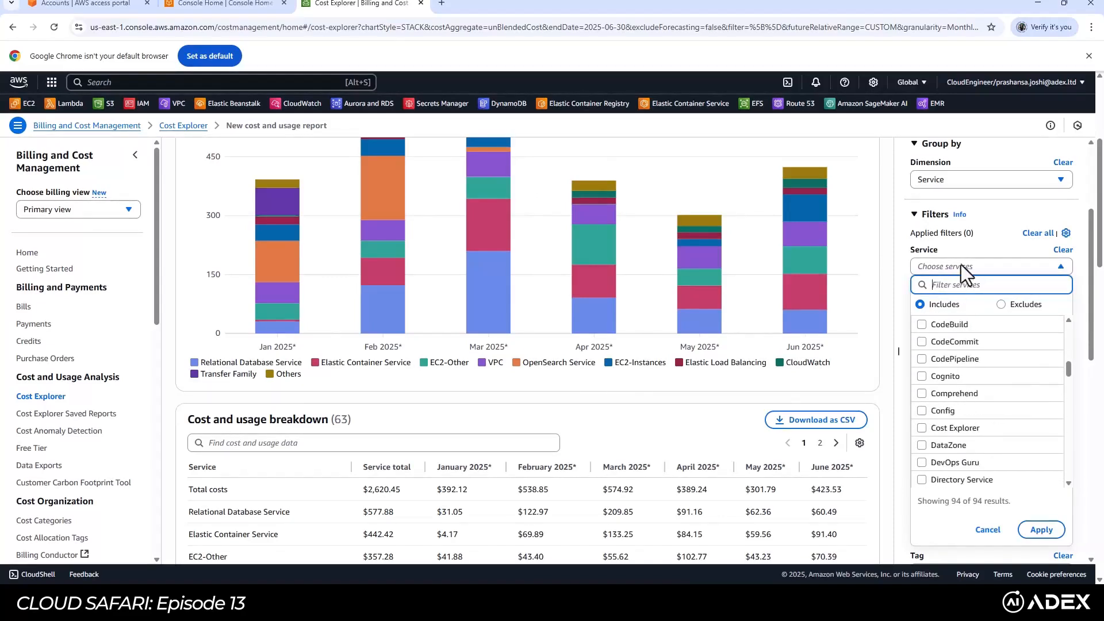
click(975, 250)
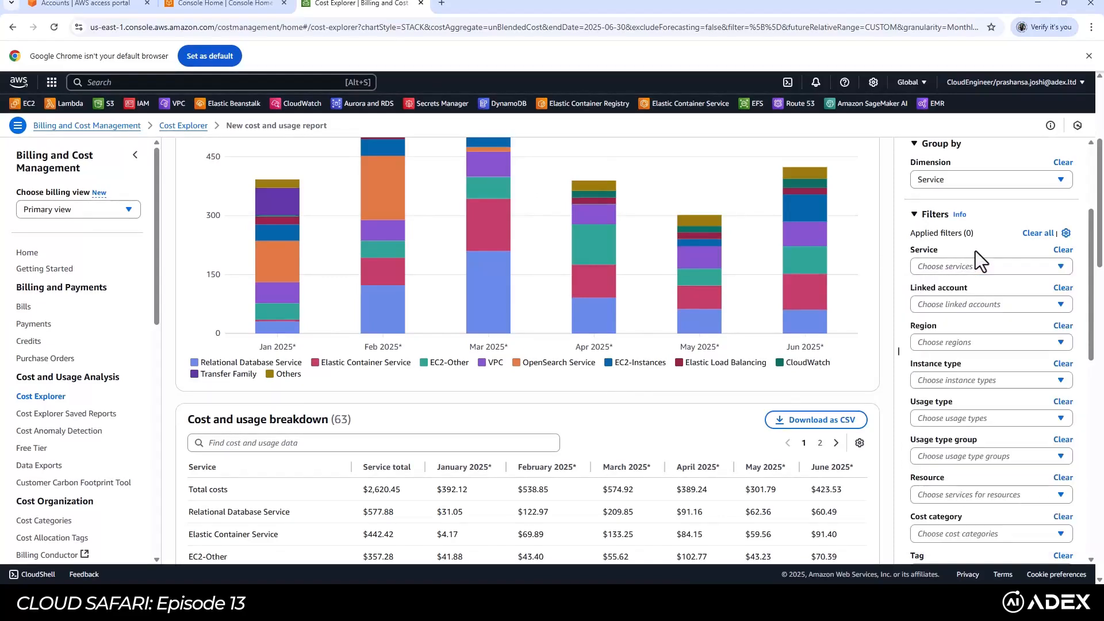
- Check the Linked account and Region filter choices, leaving both filters empty
click(953, 307)
click(953, 307)
click(955, 342)
scroll(972, 430, down, 5)
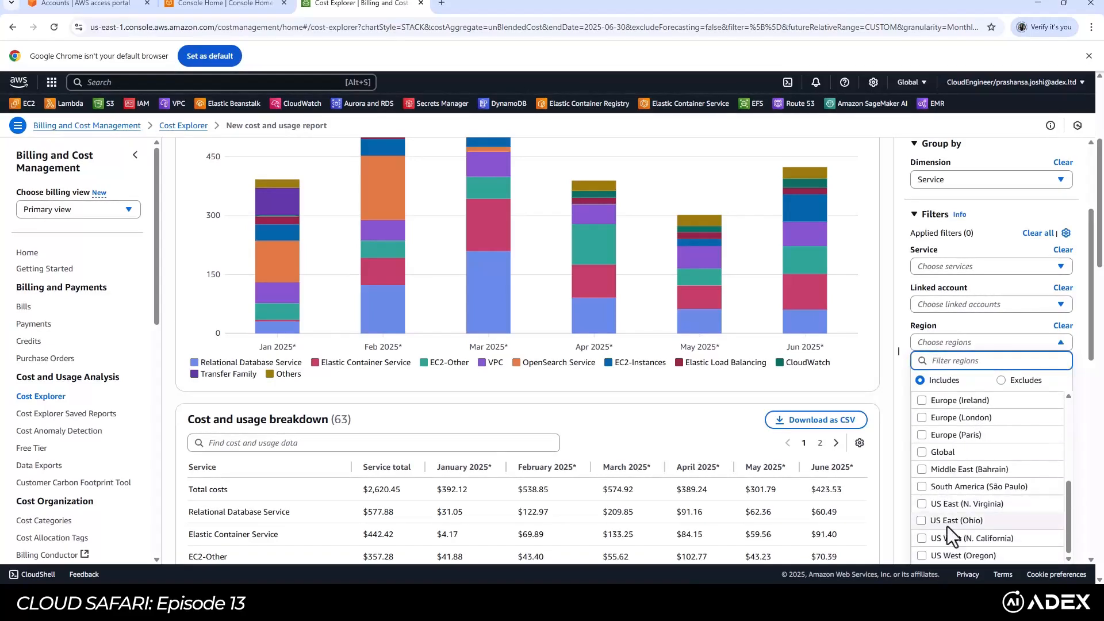
click(963, 329)
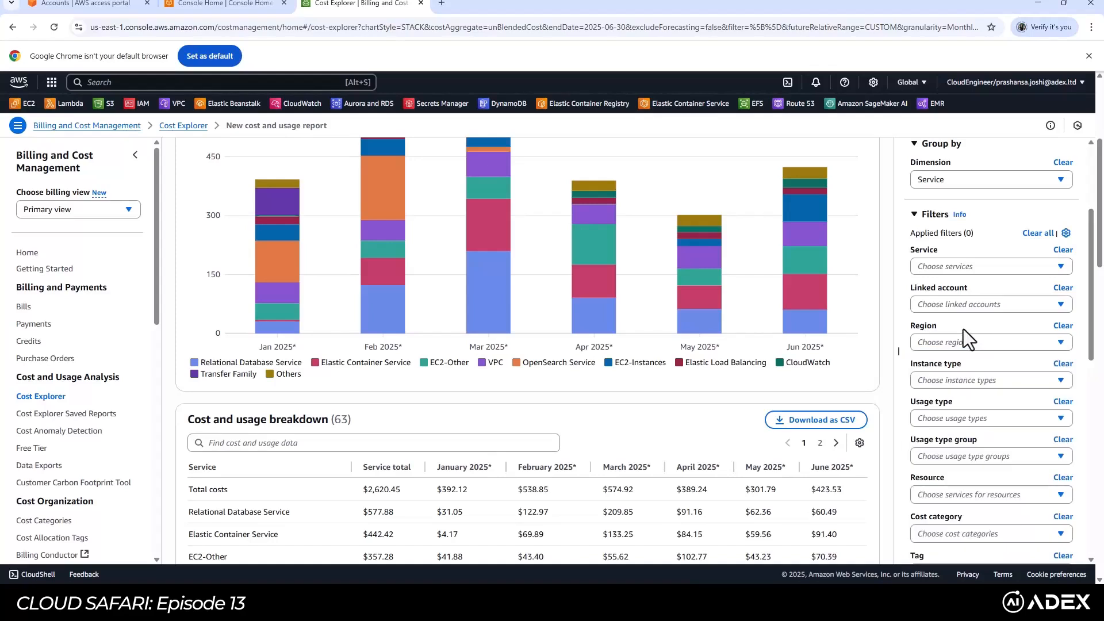
- Inspect the Cost category filter and the tags offered in the Tag filter without selecting any
scroll(971, 406, down, 2)
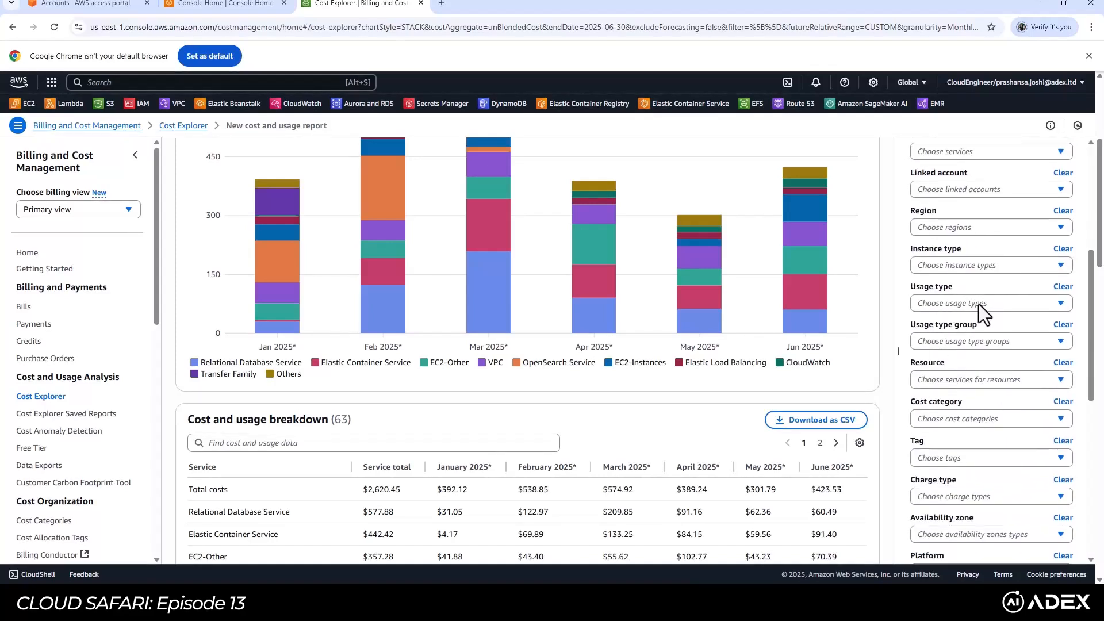
scroll(978, 327, down, 2)
click(964, 308)
click(965, 308)
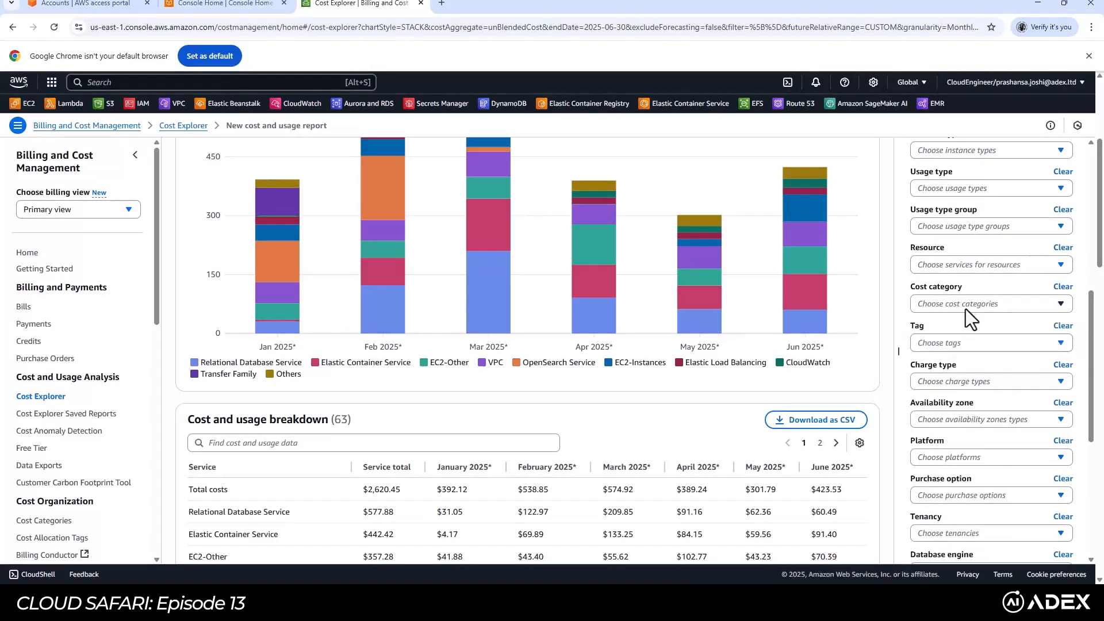
click(956, 343)
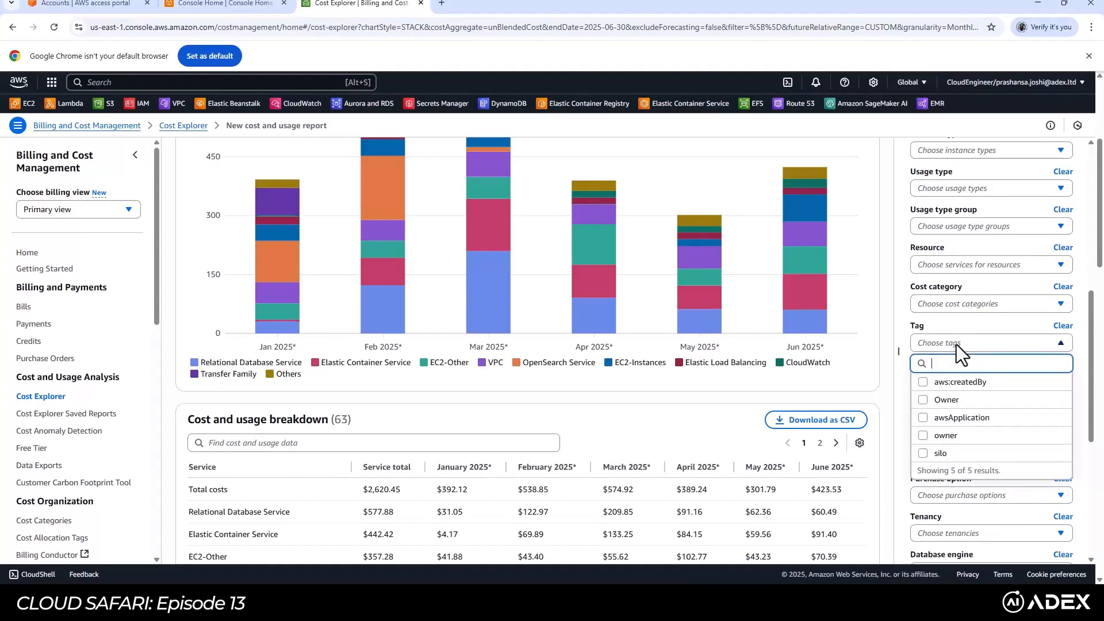
click(957, 343)
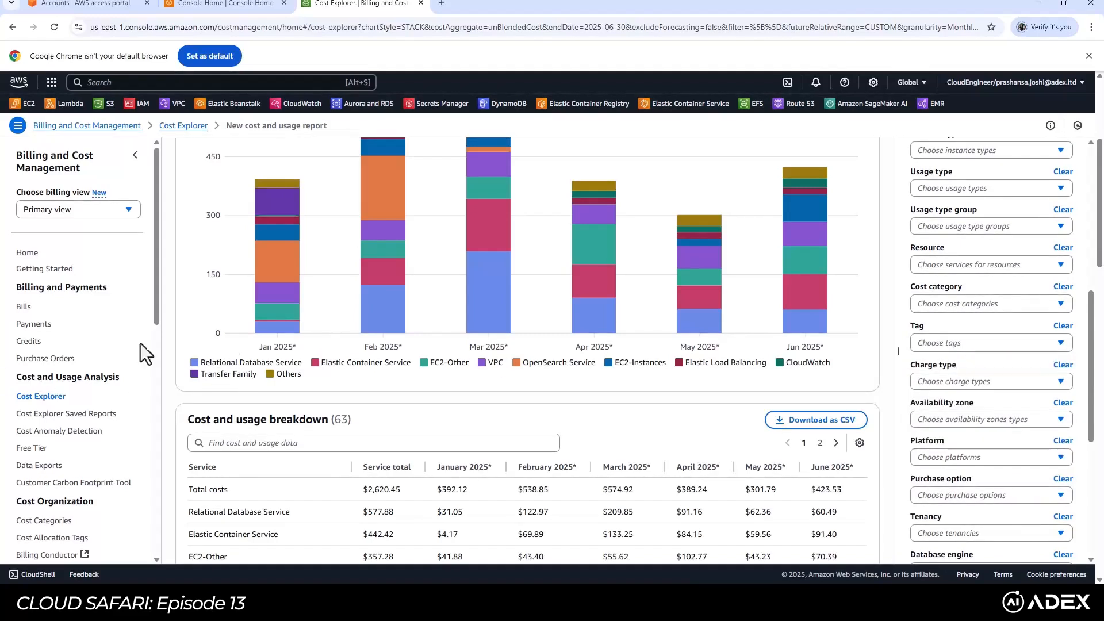
click(954, 343)
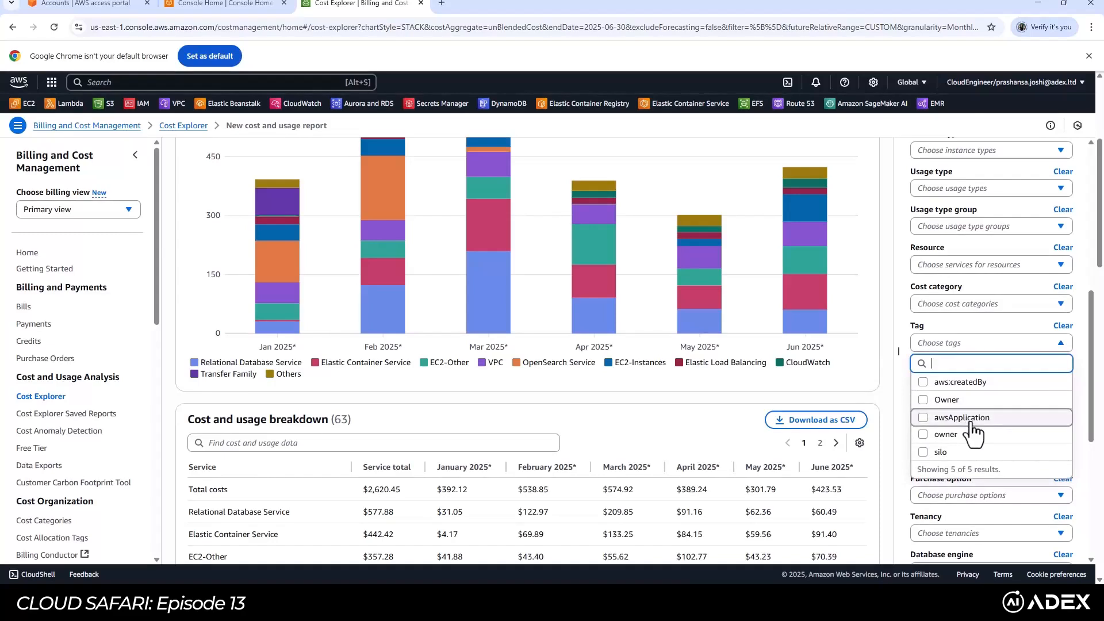
scroll(969, 415, down, 2)
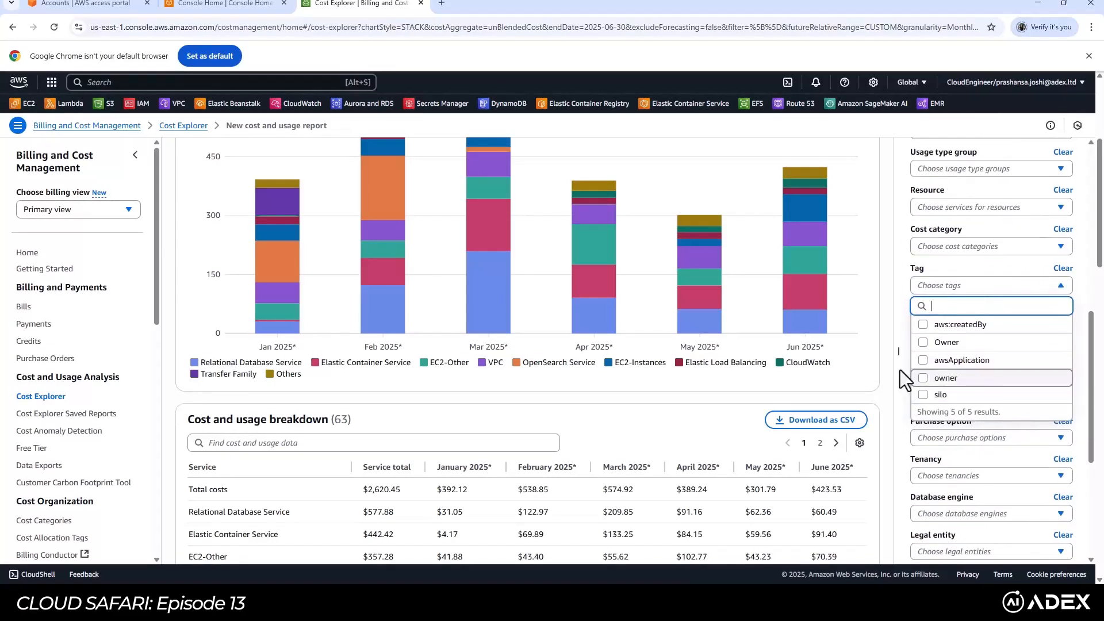
click(937, 266)
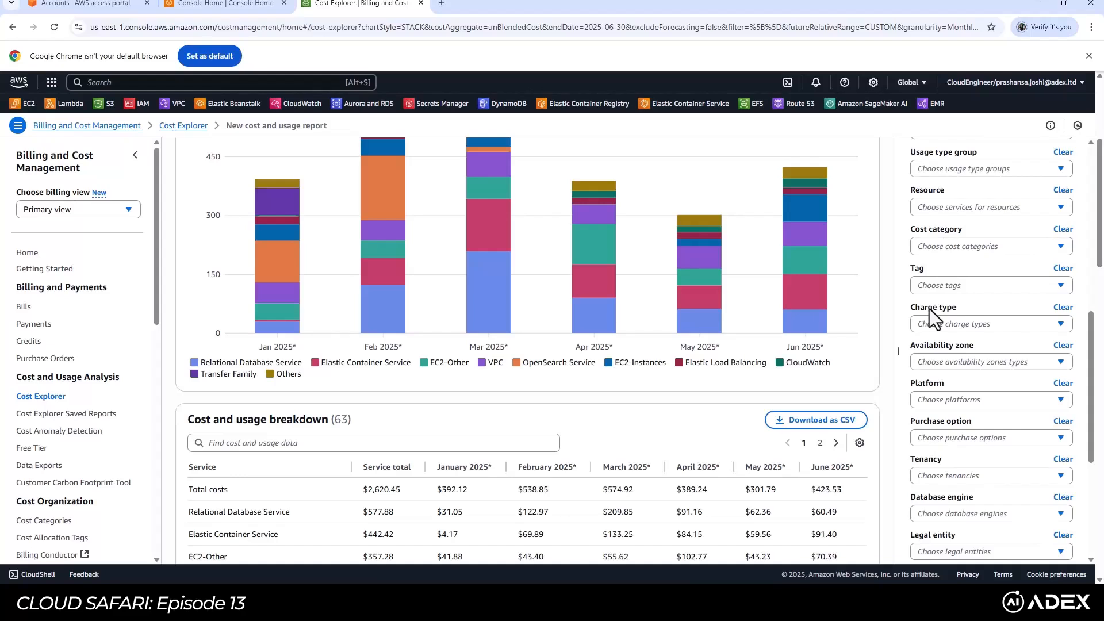
- View the zones available in the Availability zone filter, leaving it empty
scroll(957, 370, down, 1)
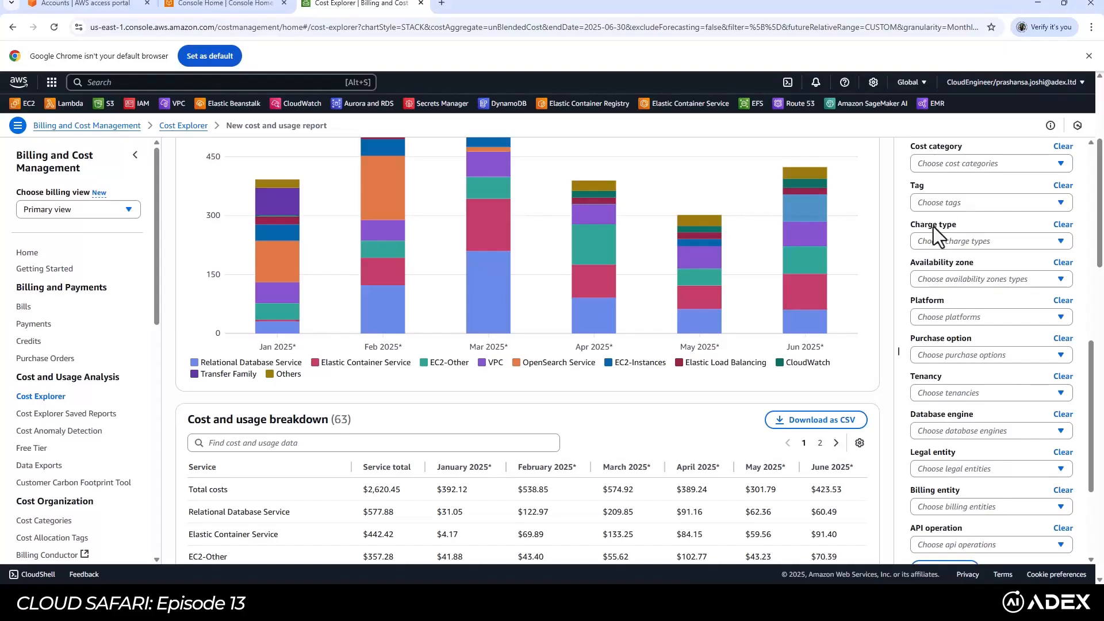
scroll(945, 216, down, 2)
click(933, 164)
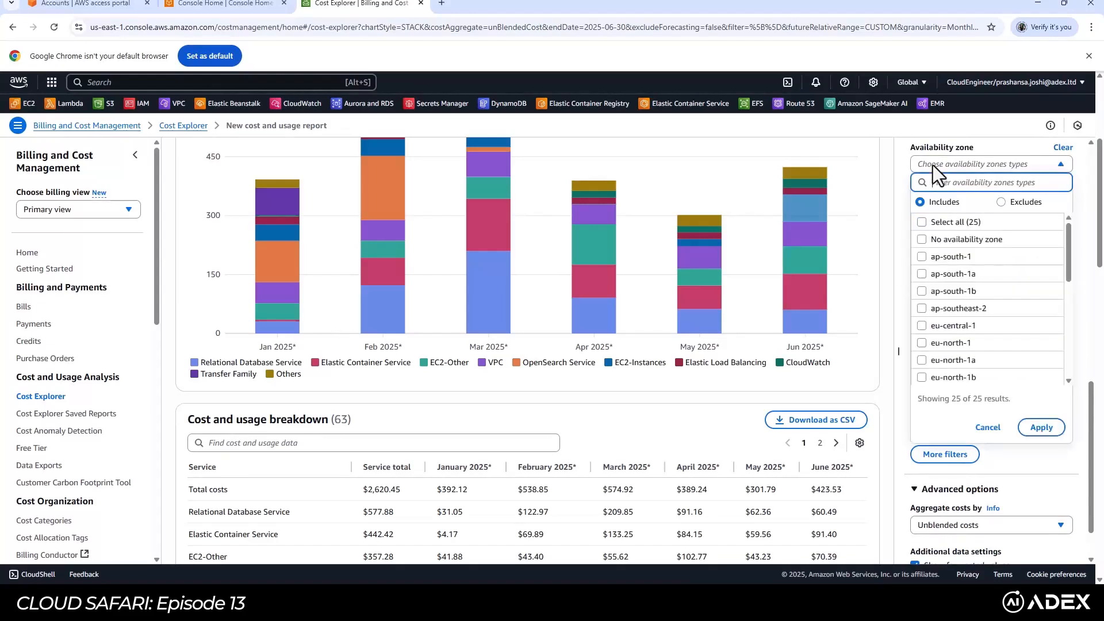
click(932, 164)
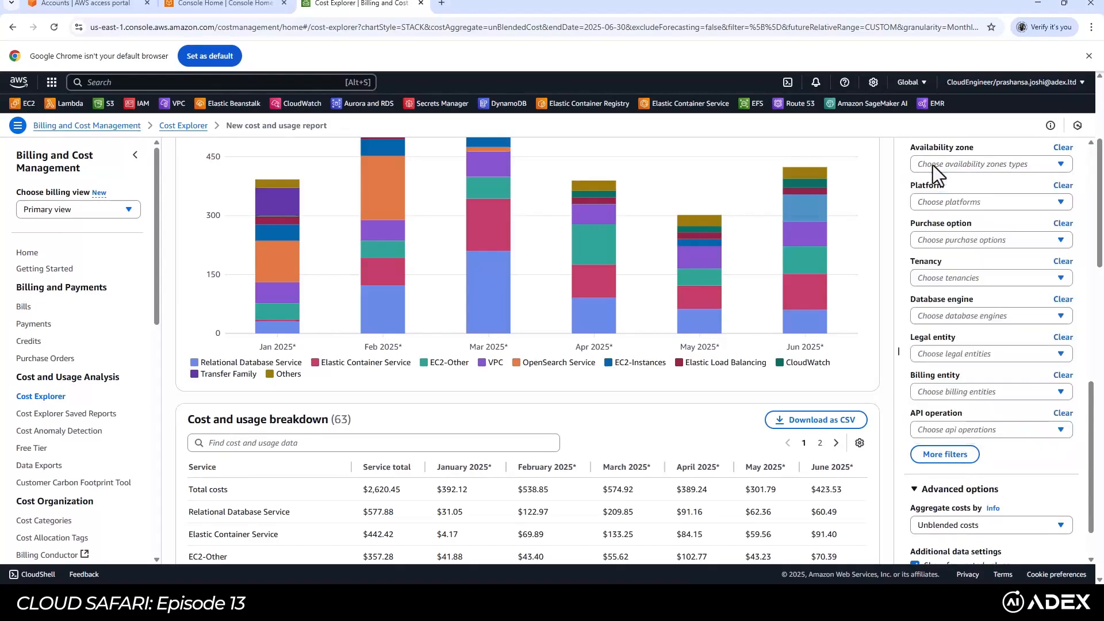
- View the operating systems offered in the Platform filter, leaving it empty
click(931, 201)
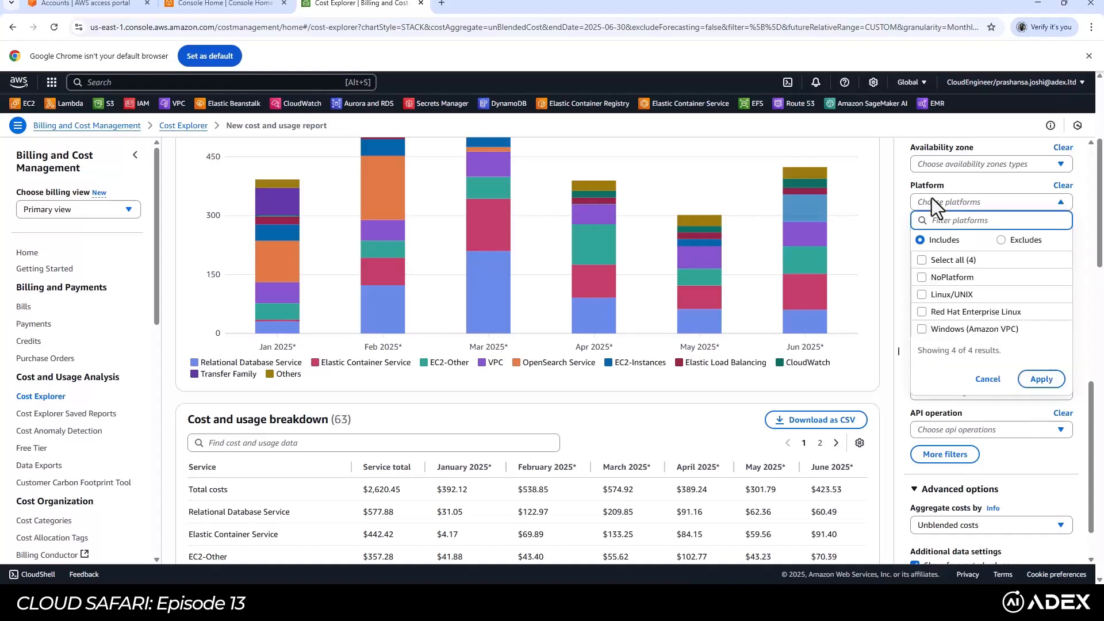
scroll(1002, 299, down, 1)
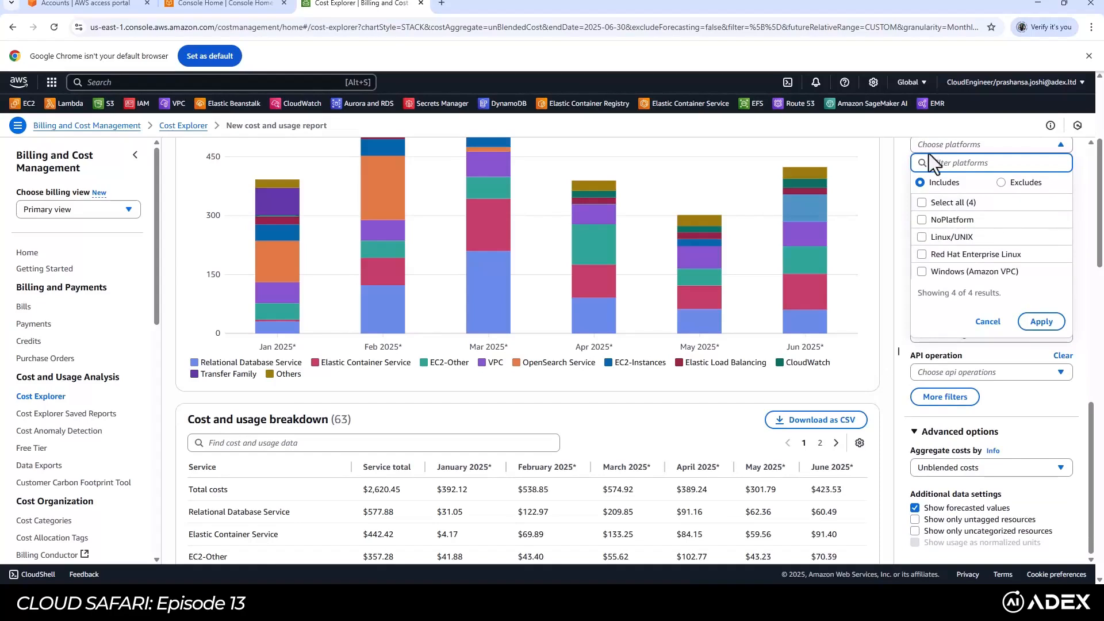
scroll(926, 172, up, 1)
click(938, 200)
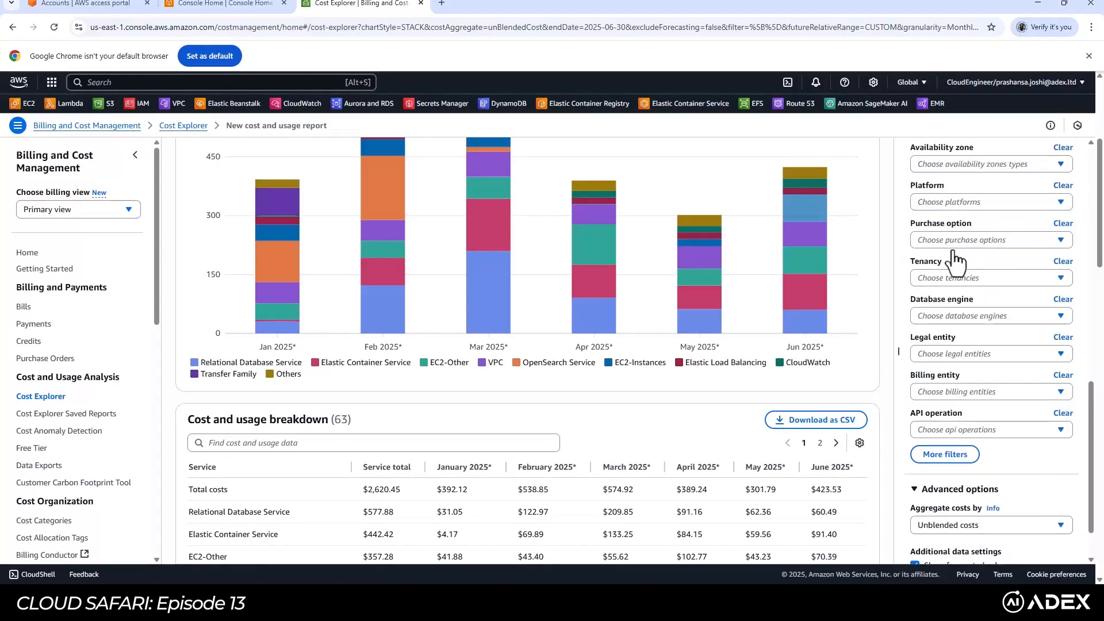
click(949, 202)
click(961, 295)
click(906, 286)
- Check the Purchase option filter and look through the engines listed in the Database engine filter
click(940, 242)
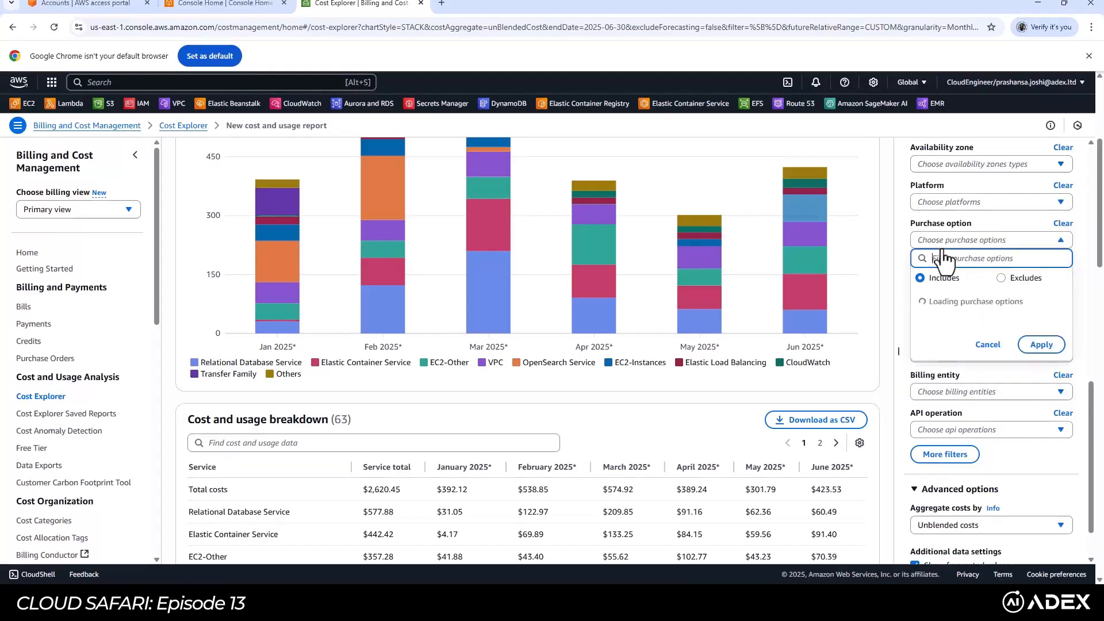
click(939, 242)
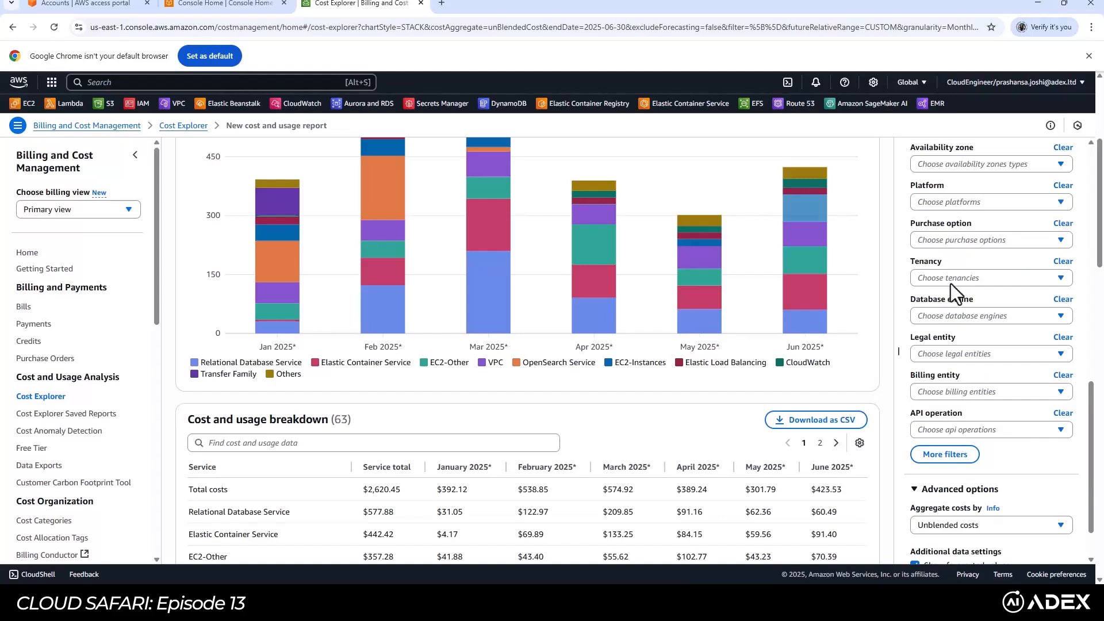
click(952, 314)
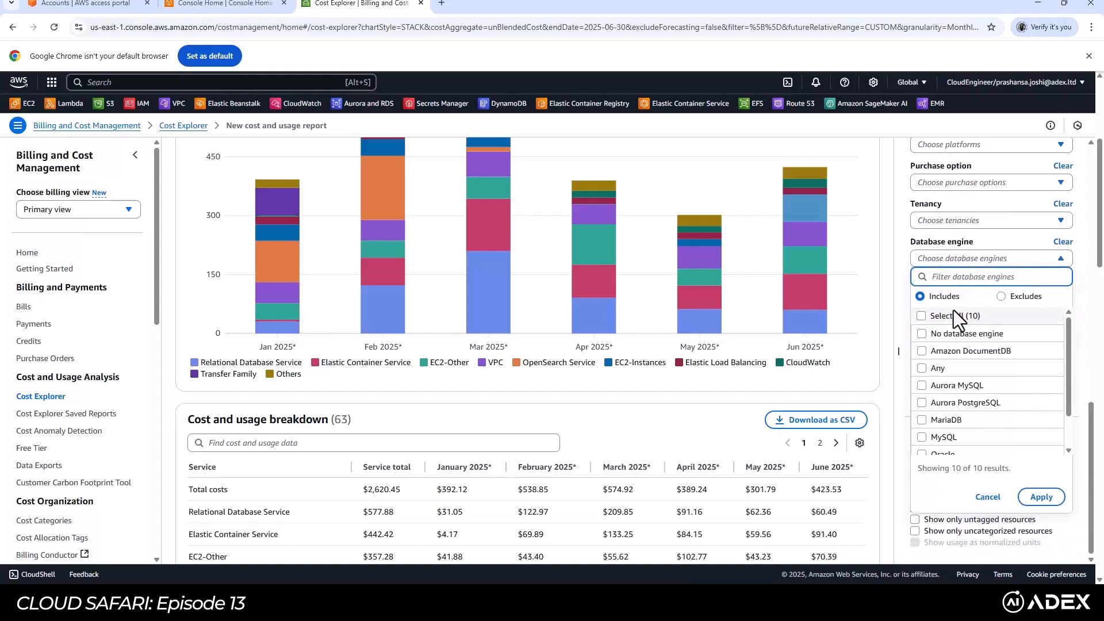
scroll(968, 333, down, 1)
scroll(968, 333, down, 1)
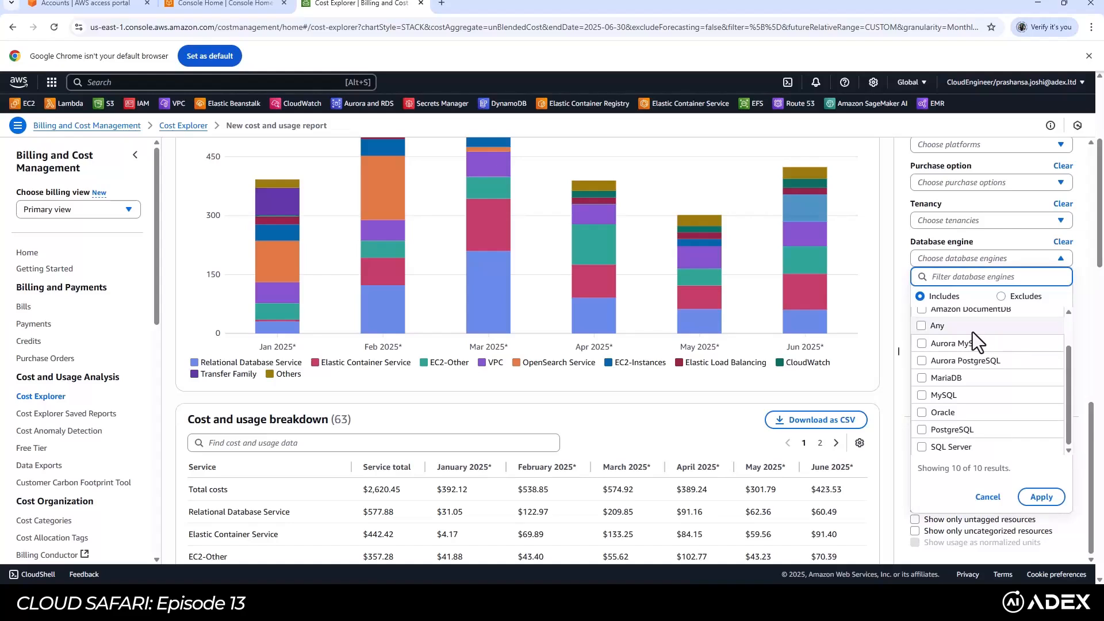
scroll(976, 329, down, 1)
scroll(973, 329, up, 1)
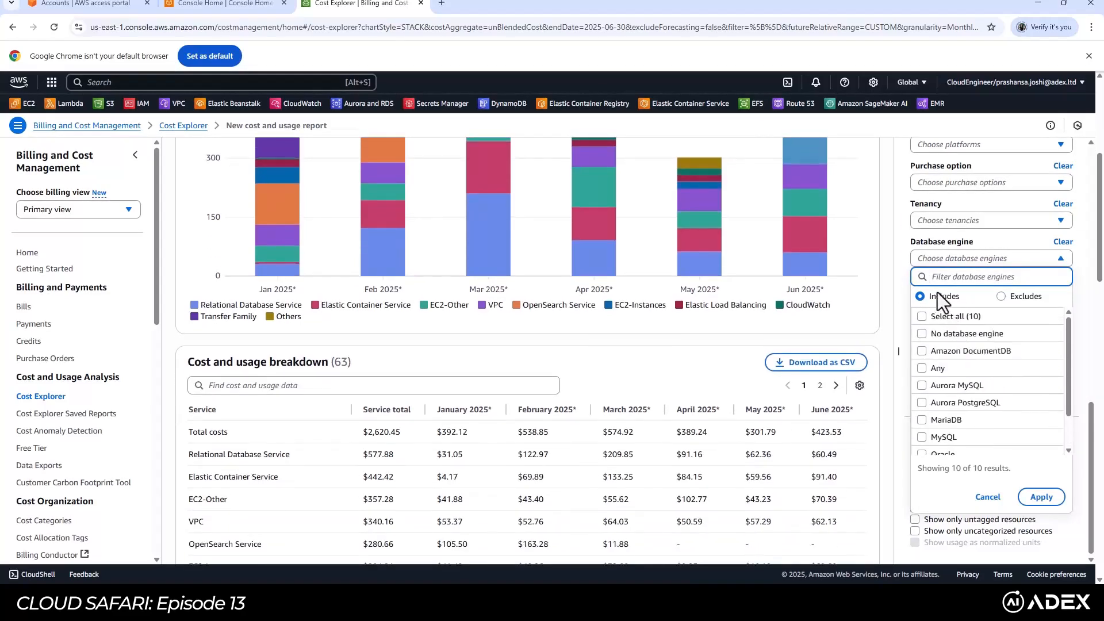
- View the cost types offered for Aggregate costs by in the advanced options, leaving Unblended costs selected
click(906, 284)
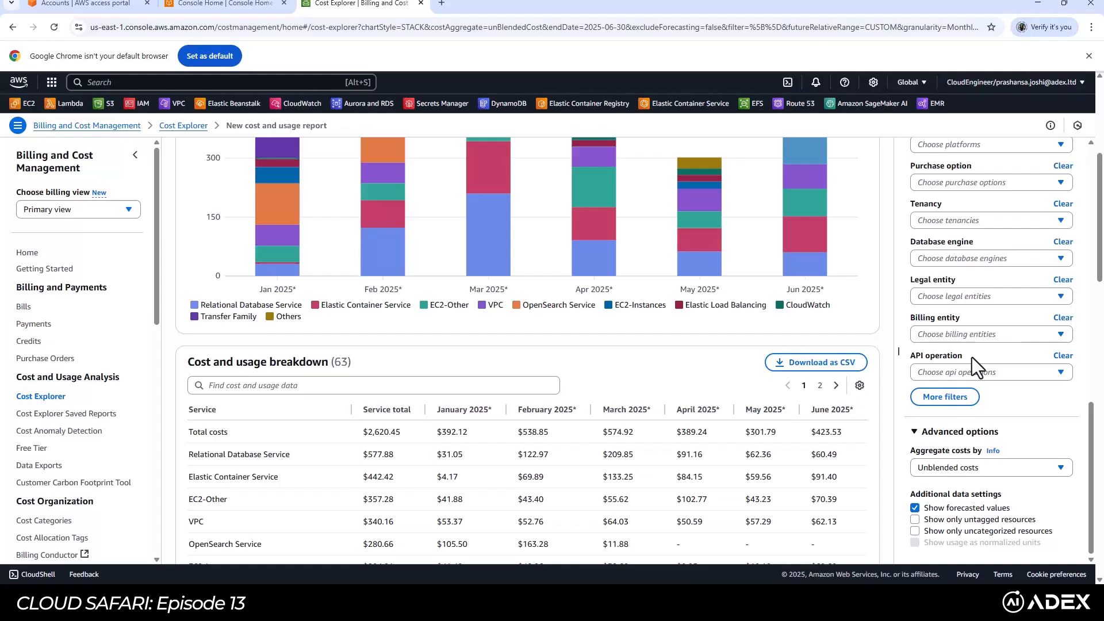
scroll(956, 388, down, 10)
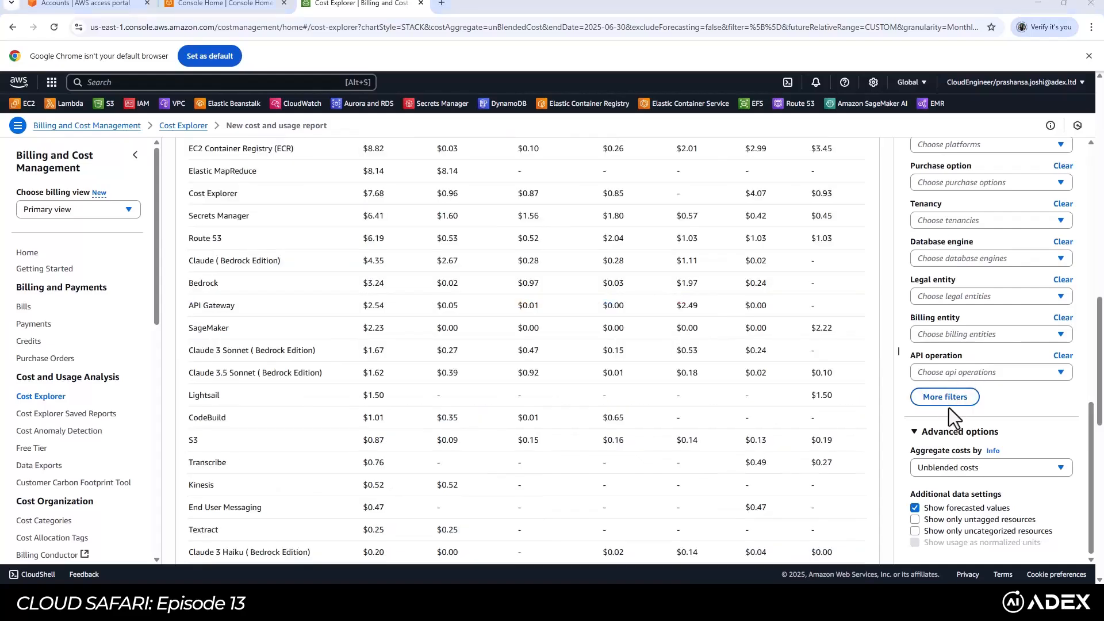
click(941, 467)
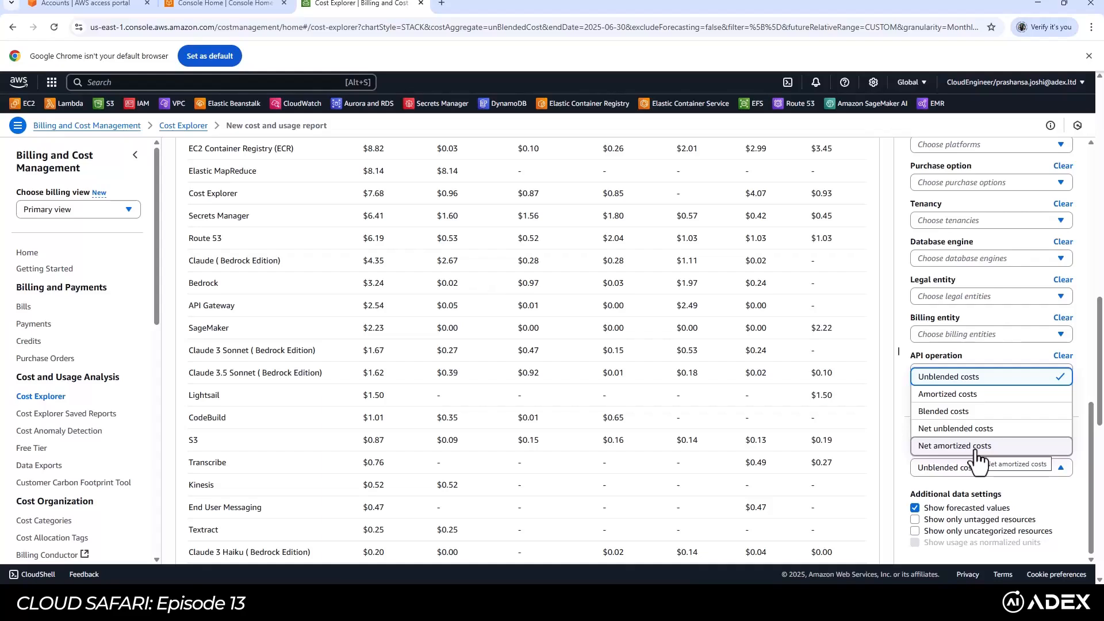
scroll(805, 403, up, 10)
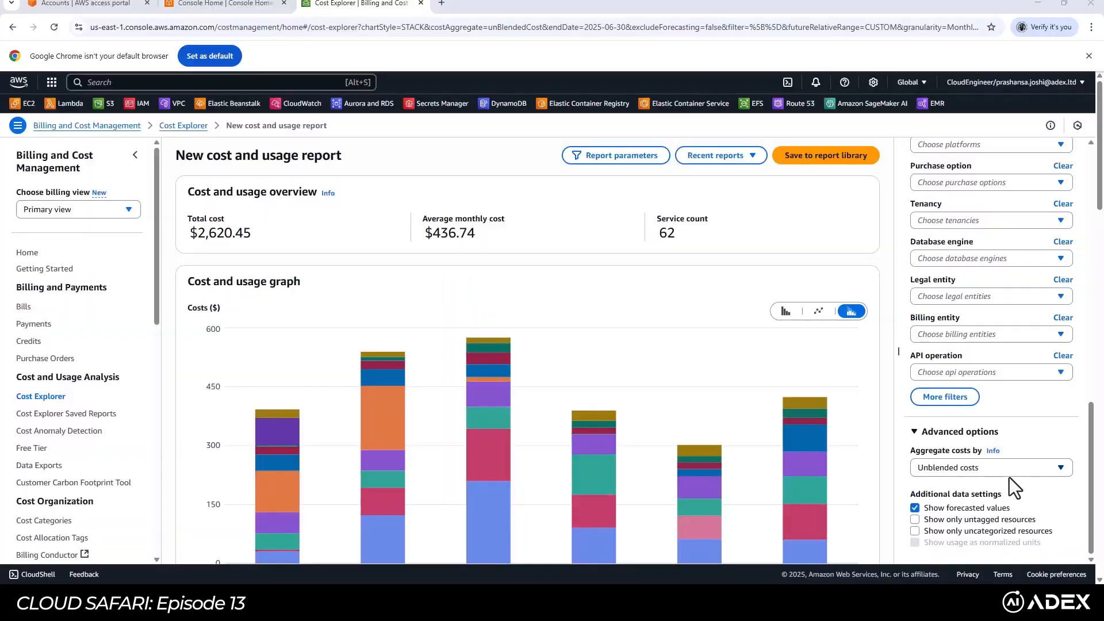
scroll(1013, 495, up, 10)
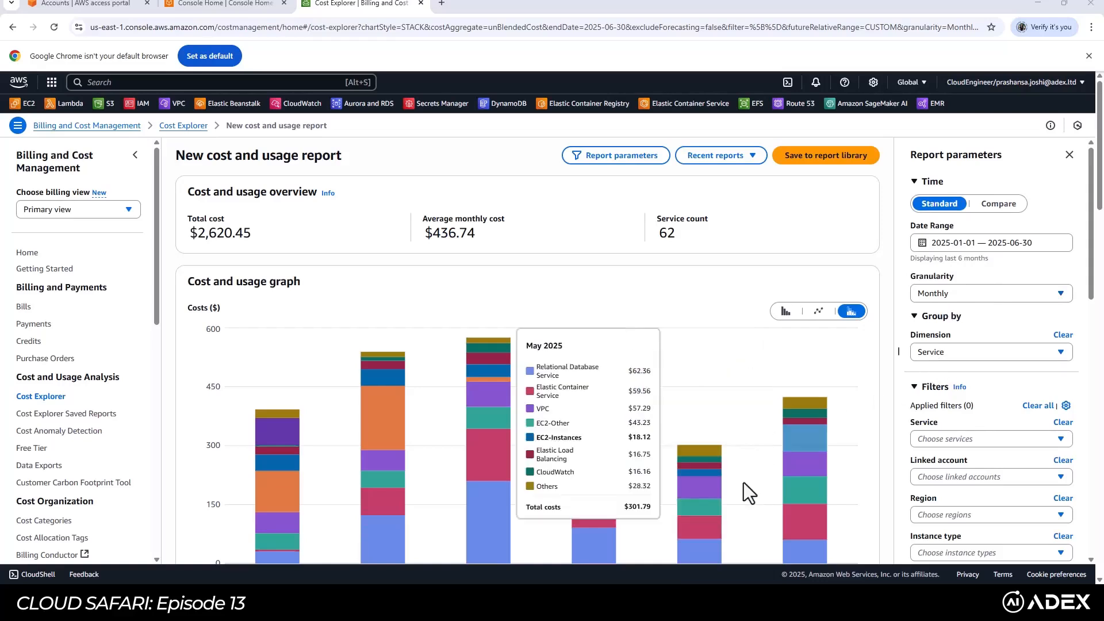
- Inspect the June 2025 bar in the cost and usage graph and read through the per-service cost and usage breakdown
scroll(744, 481, down, 2)
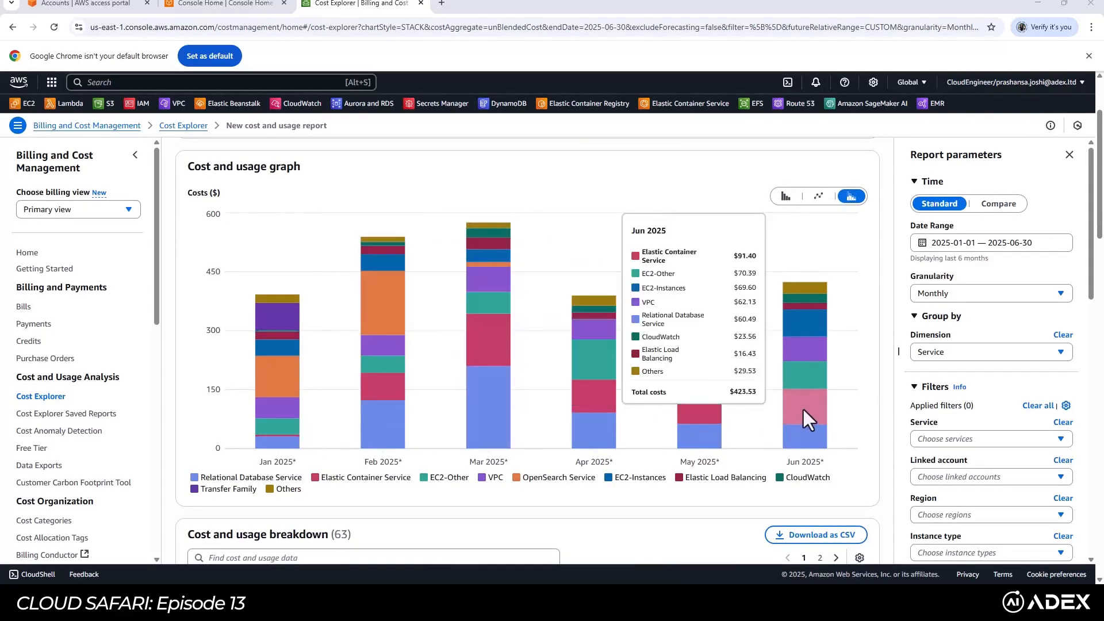
click(802, 440)
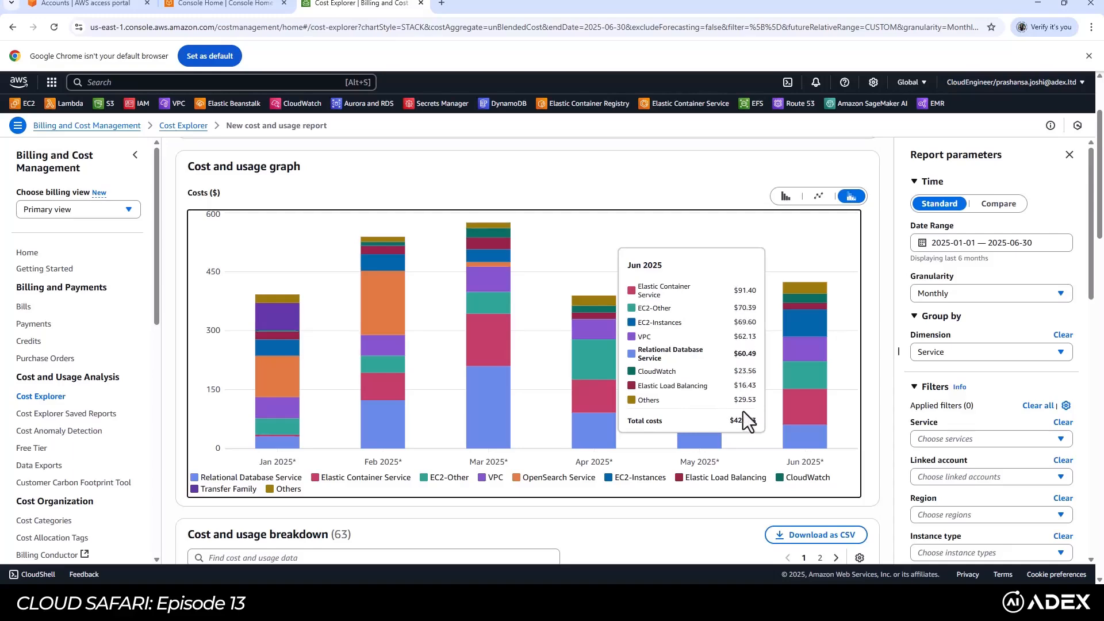
scroll(729, 468, down, 4)
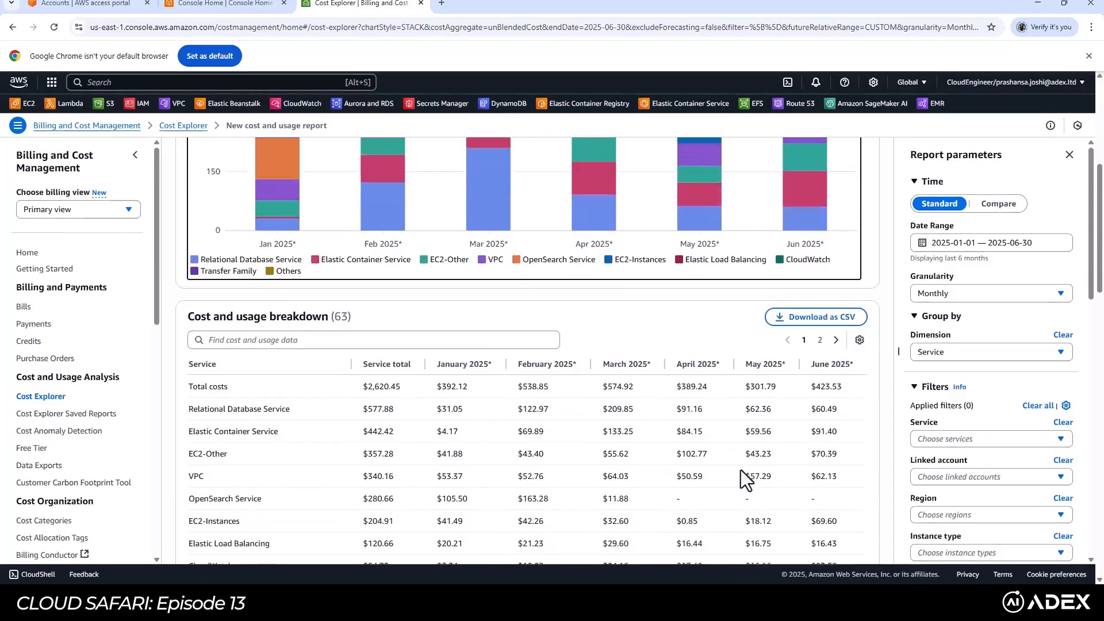
scroll(740, 470, down, 1)
triple_click(200, 247)
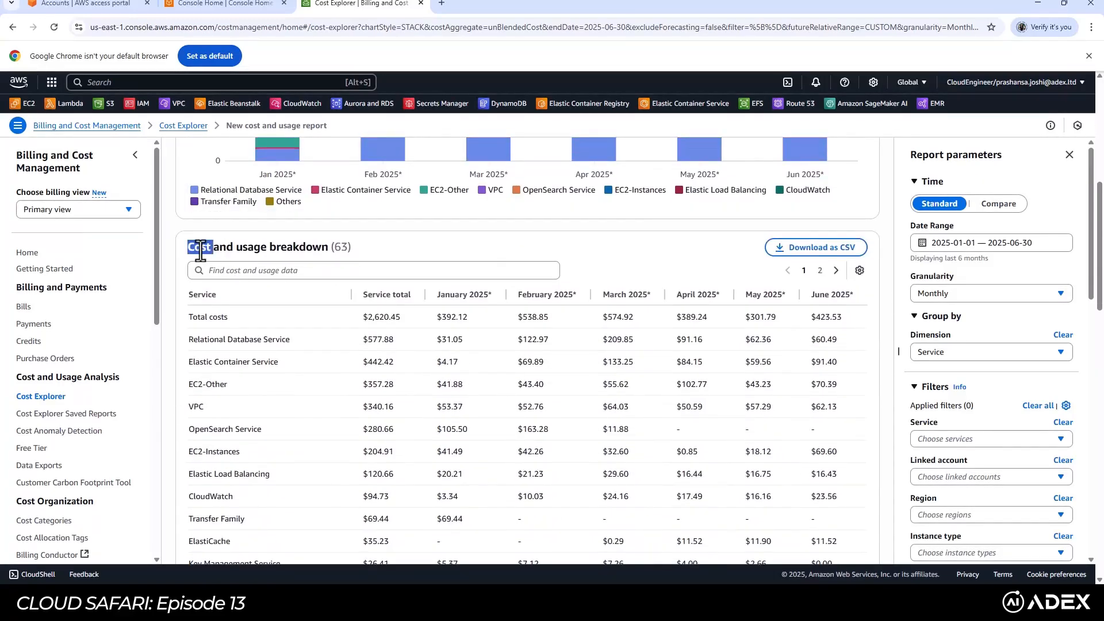
click(315, 246)
scroll(588, 476, down, 2)
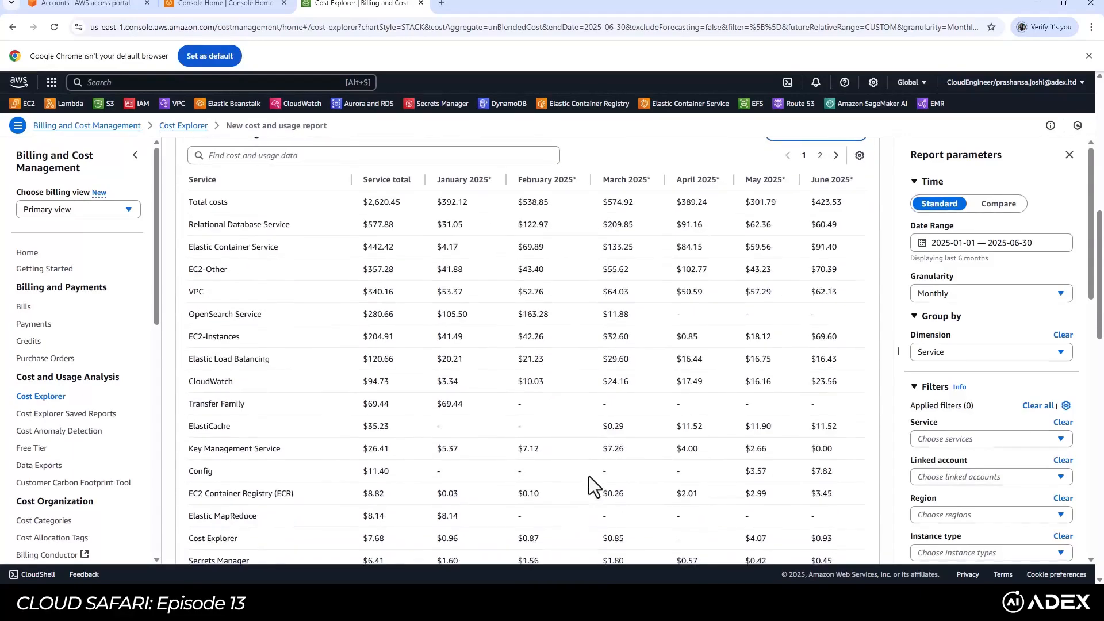
scroll(588, 476, down, 2)
scroll(588, 475, down, 5)
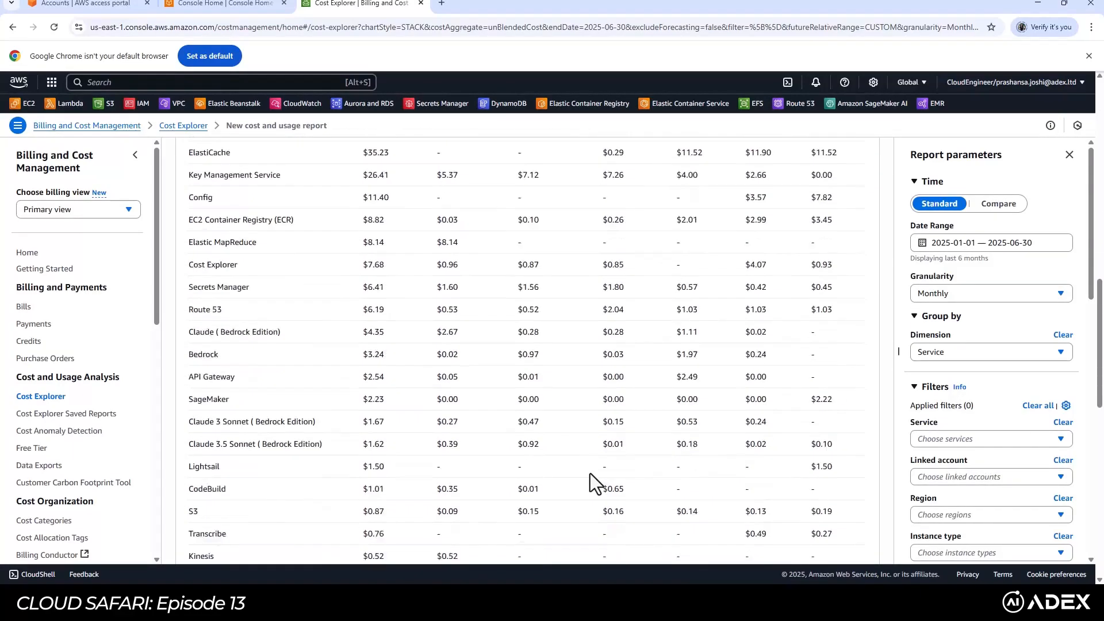
scroll(589, 473, up, 7)
scroll(594, 475, up, 3)
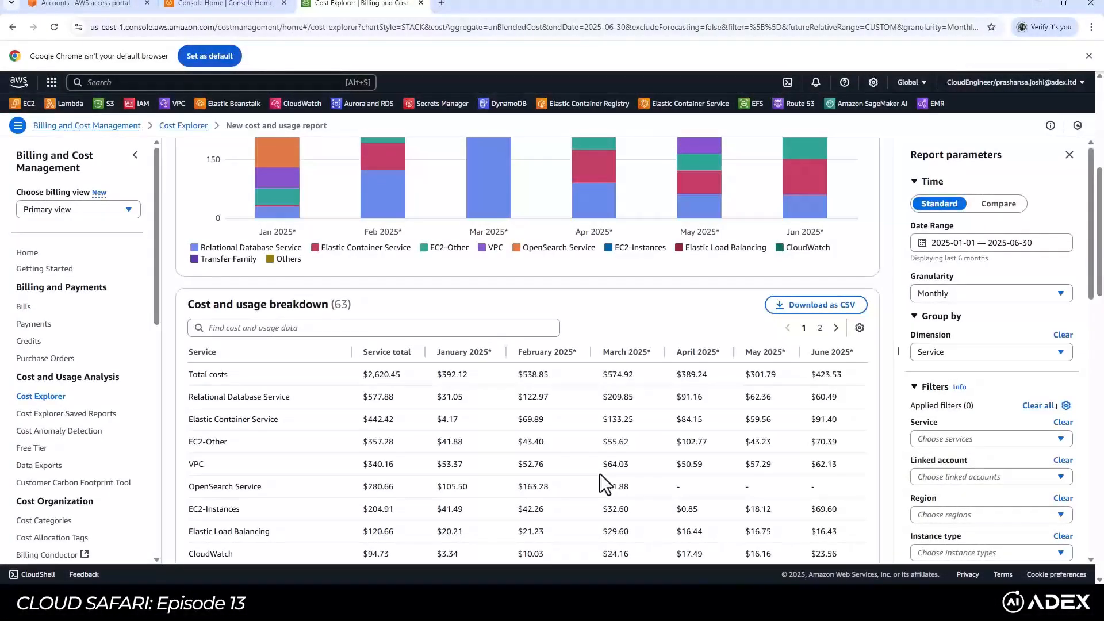
- Group the cost report by Region and inspect the June 2025 bar in the graph
scroll(616, 470, up, 3)
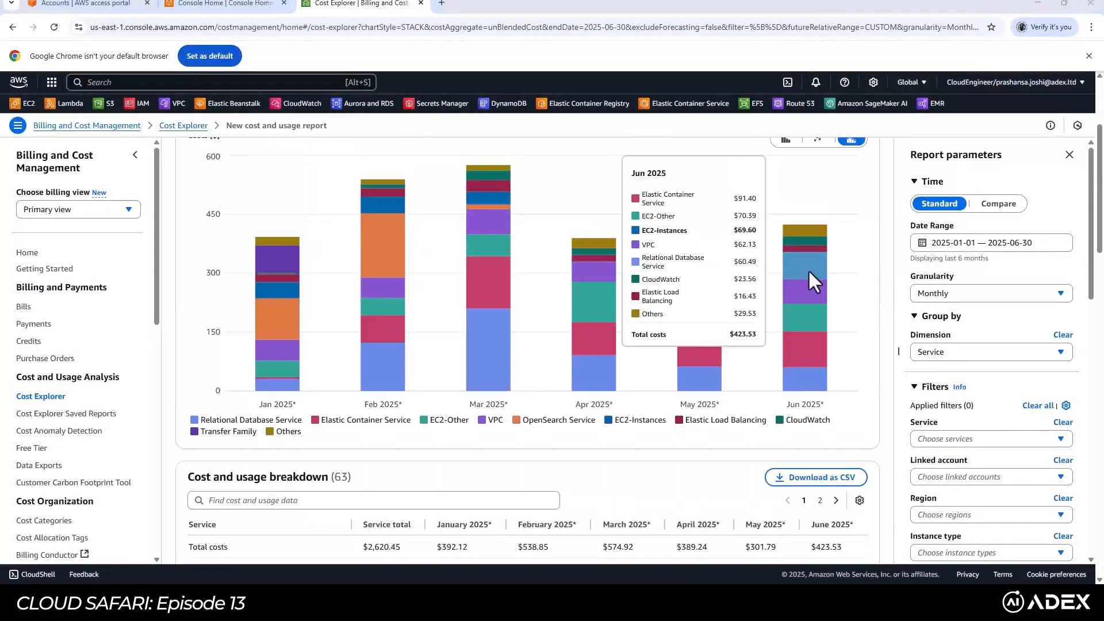
click(926, 355)
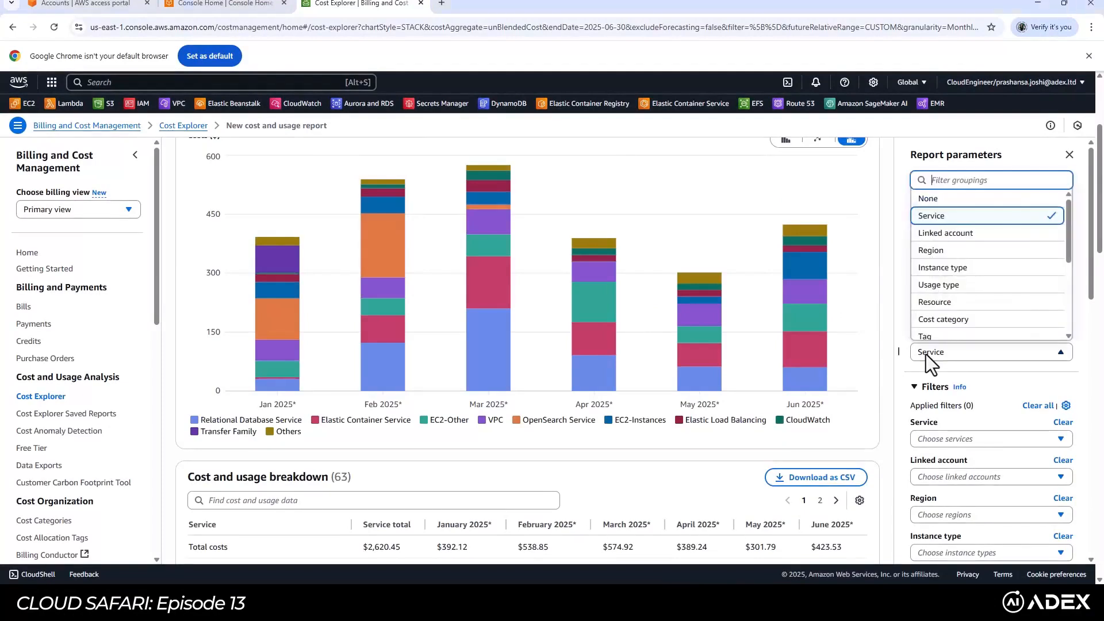
click(932, 251)
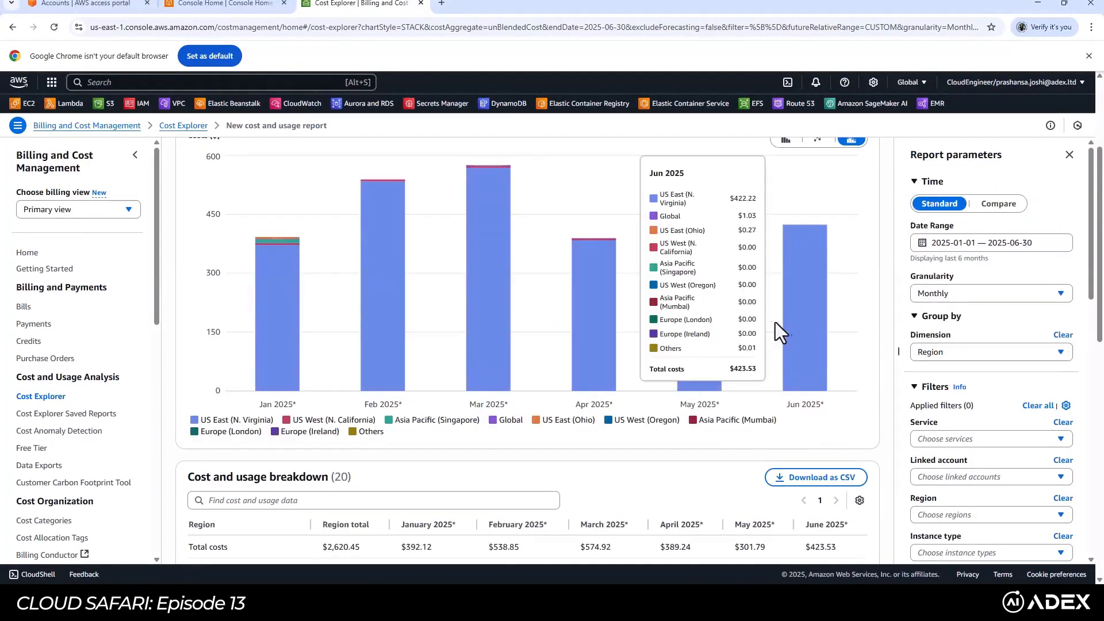
click(809, 323)
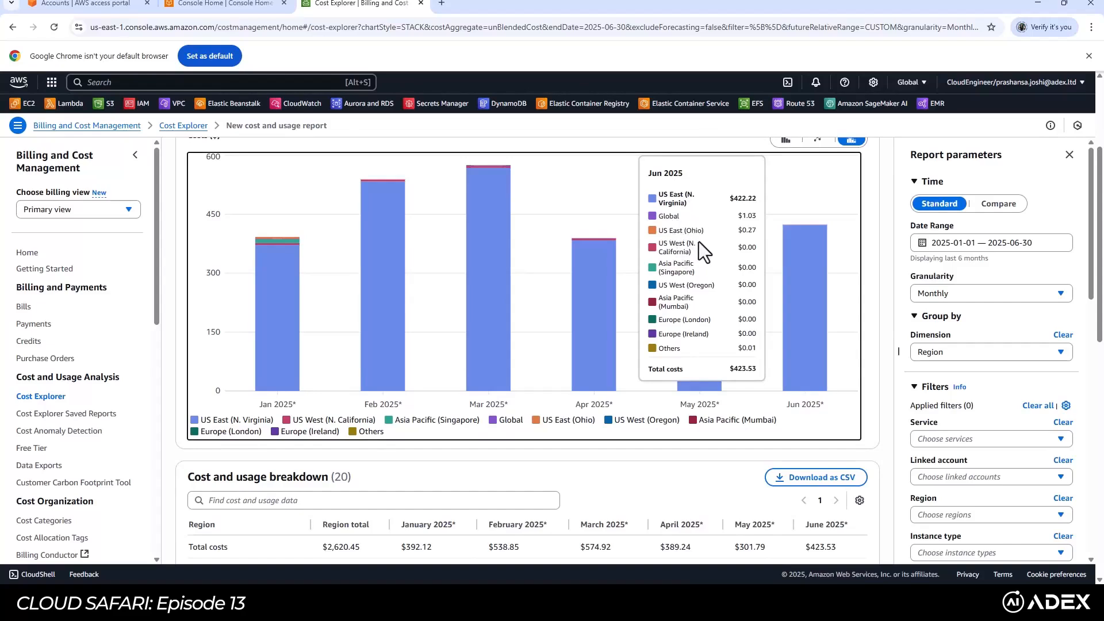
- Read through the regions and their monthly costs in the cost and usage breakdown
scroll(622, 351, down, 5)
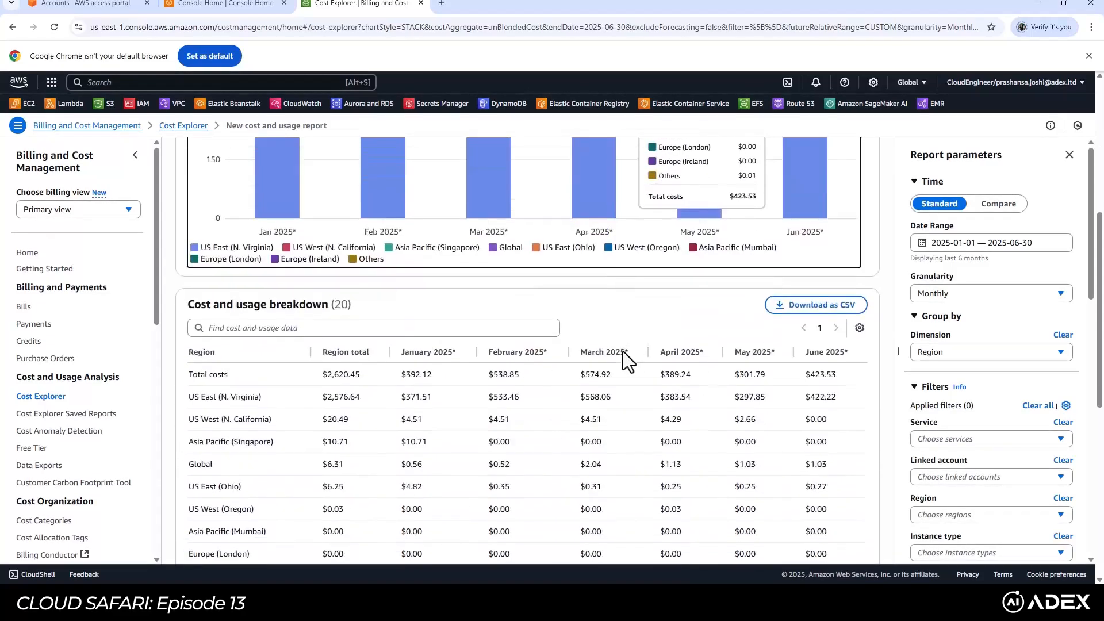
drag(187, 189, 326, 196)
click(326, 195)
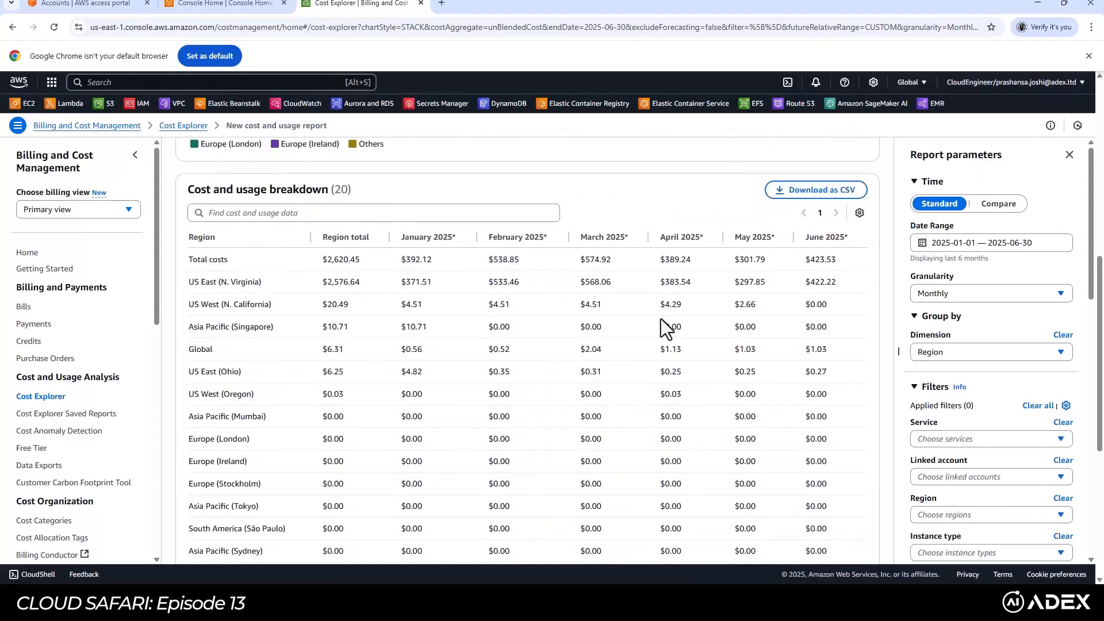
scroll(780, 294, down, 5)
scroll(347, 305, up, 5)
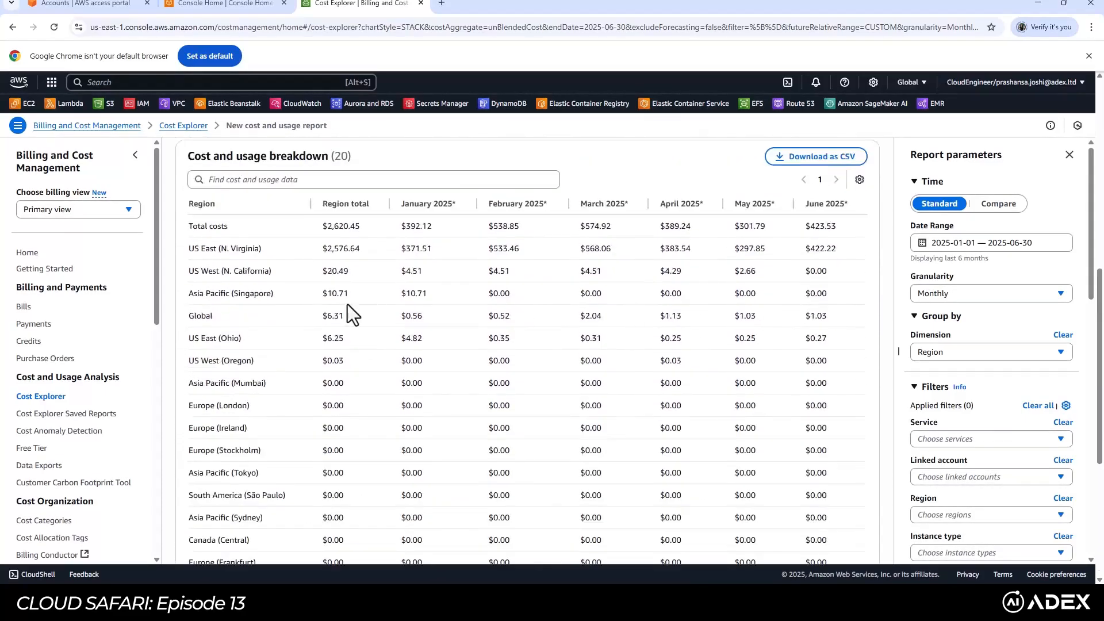
drag(185, 242, 254, 507)
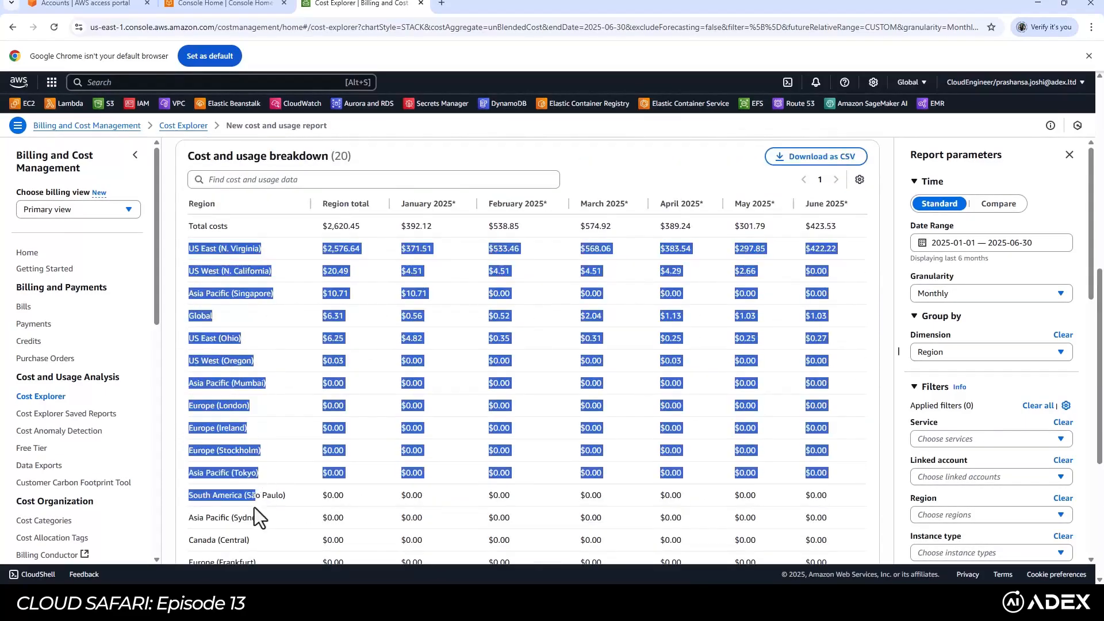
click(331, 237)
drag(322, 226, 835, 426)
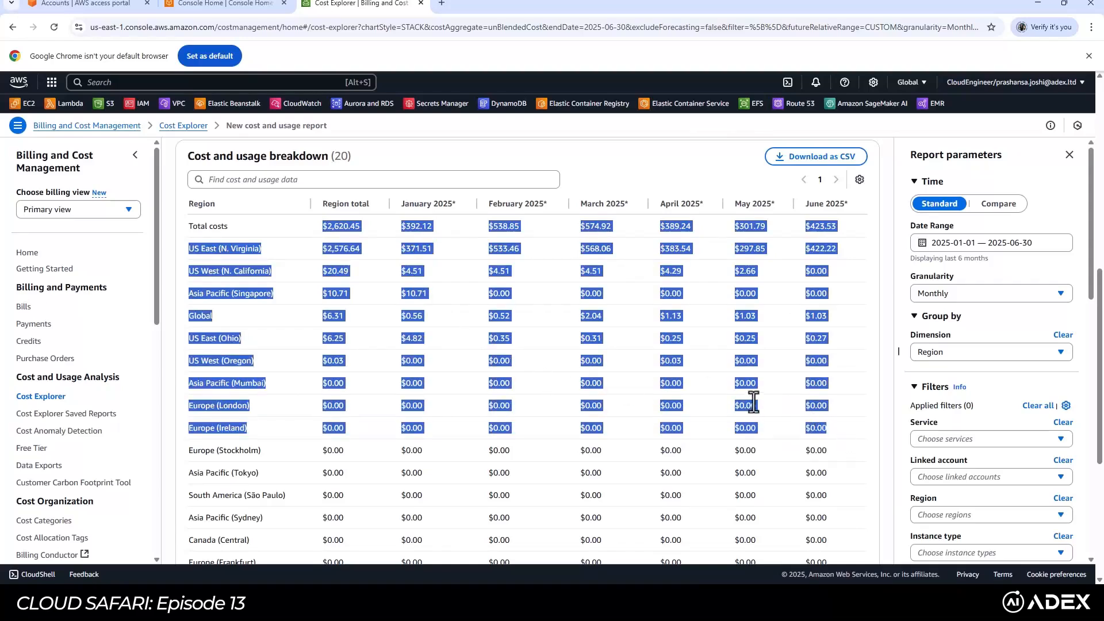
- Group the cost report by Instance type and inspect the June 2025 bar in the graph
scroll(735, 261, up, 4)
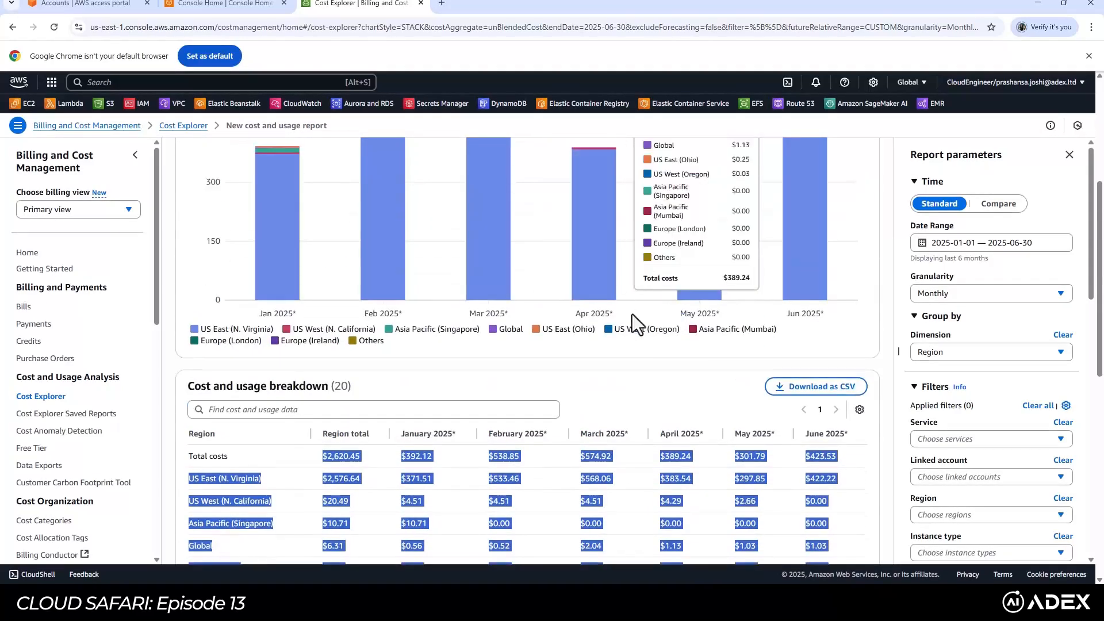
click(654, 359)
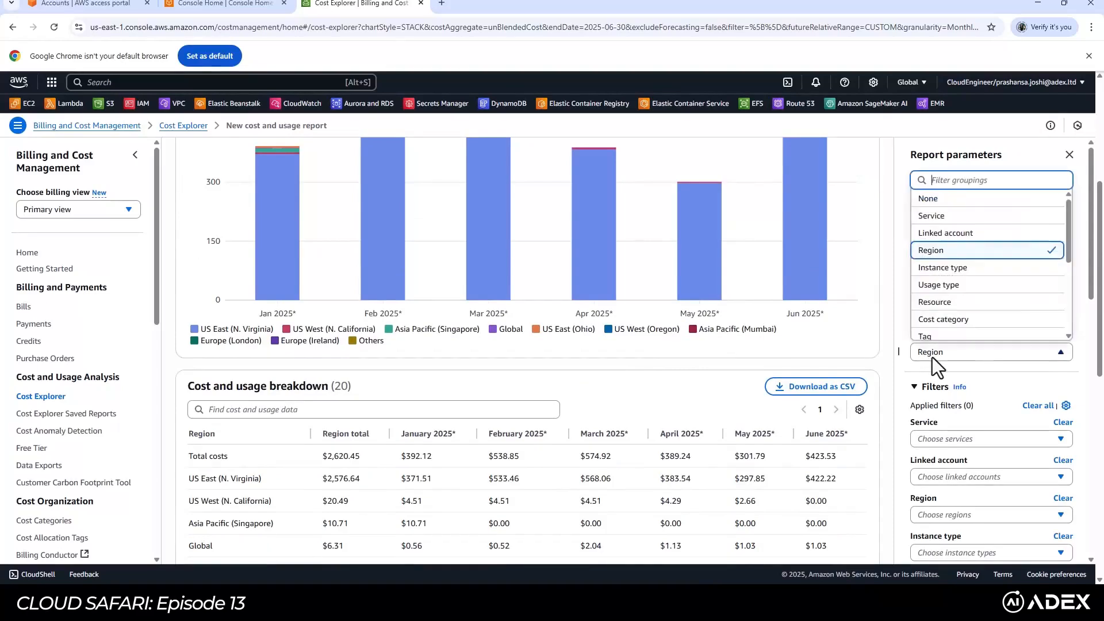
click(946, 268)
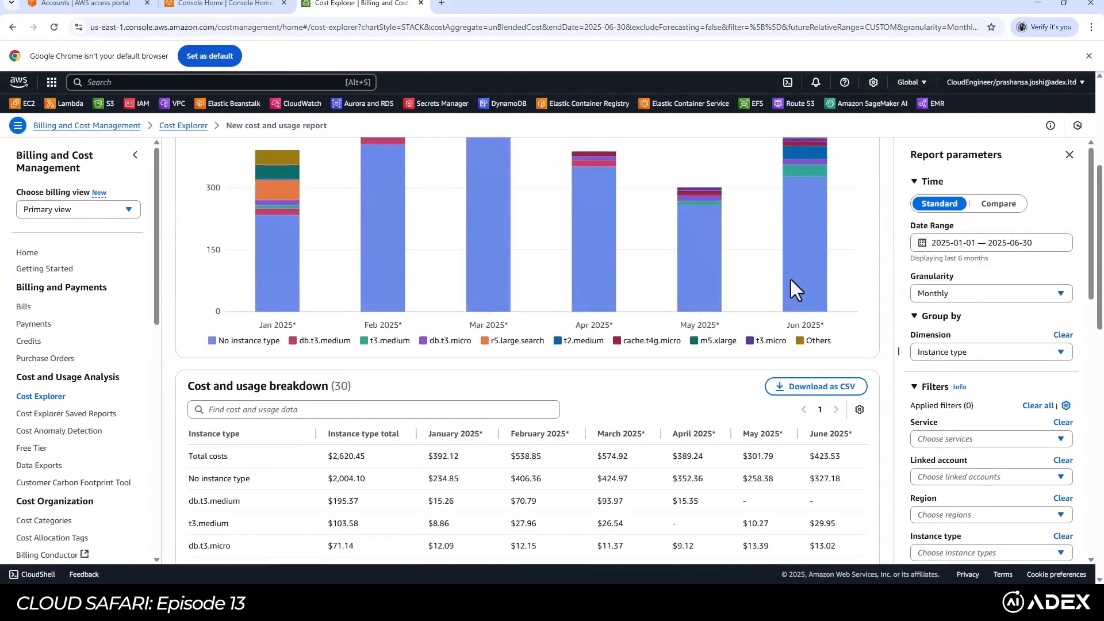
scroll(805, 291, up, 2)
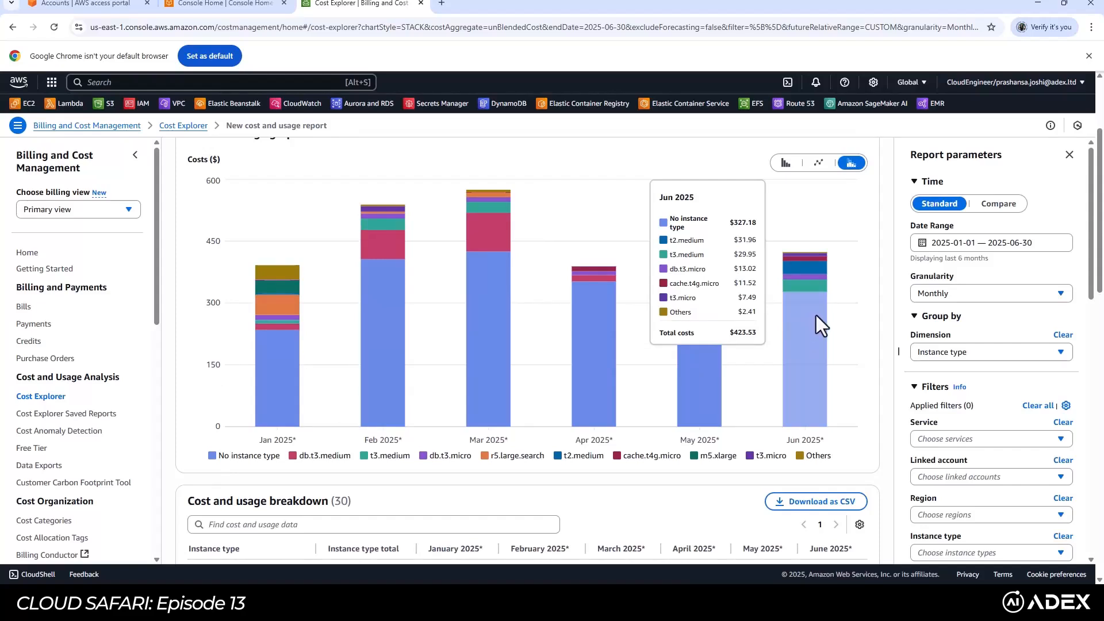
- Try grouping the report by Tag and view the available tag keys without choosing one
click(951, 353)
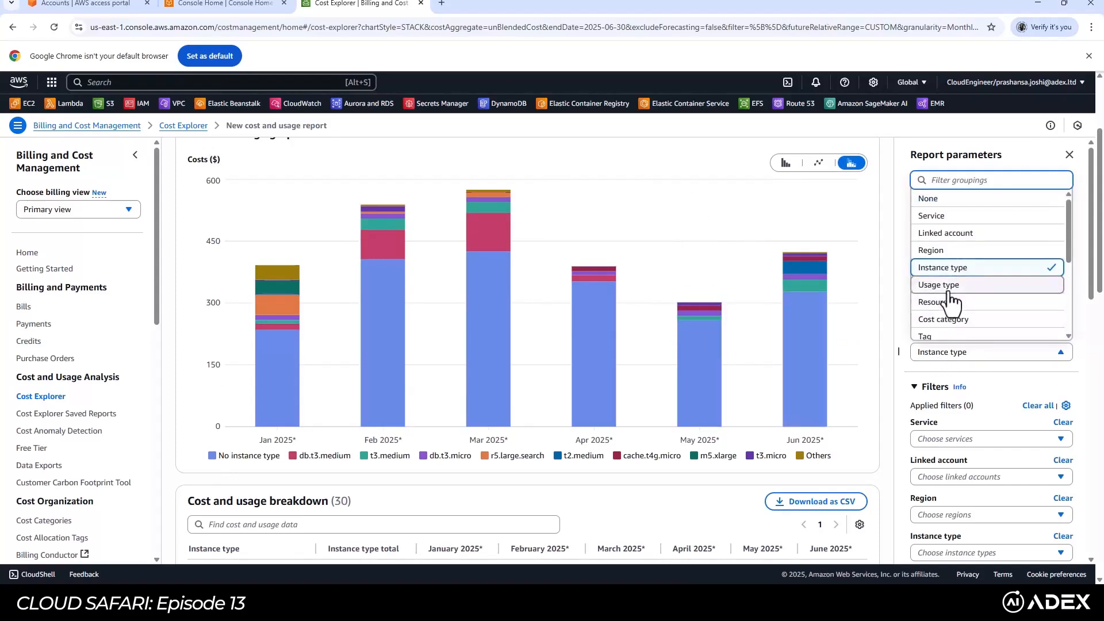
scroll(947, 287, down, 1)
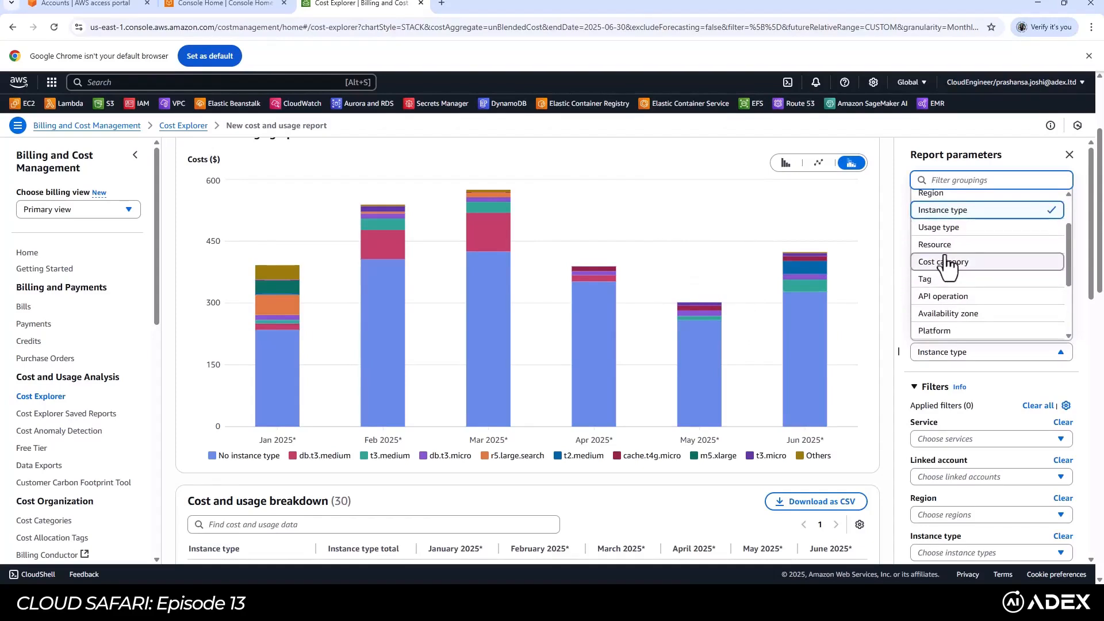
click(968, 280)
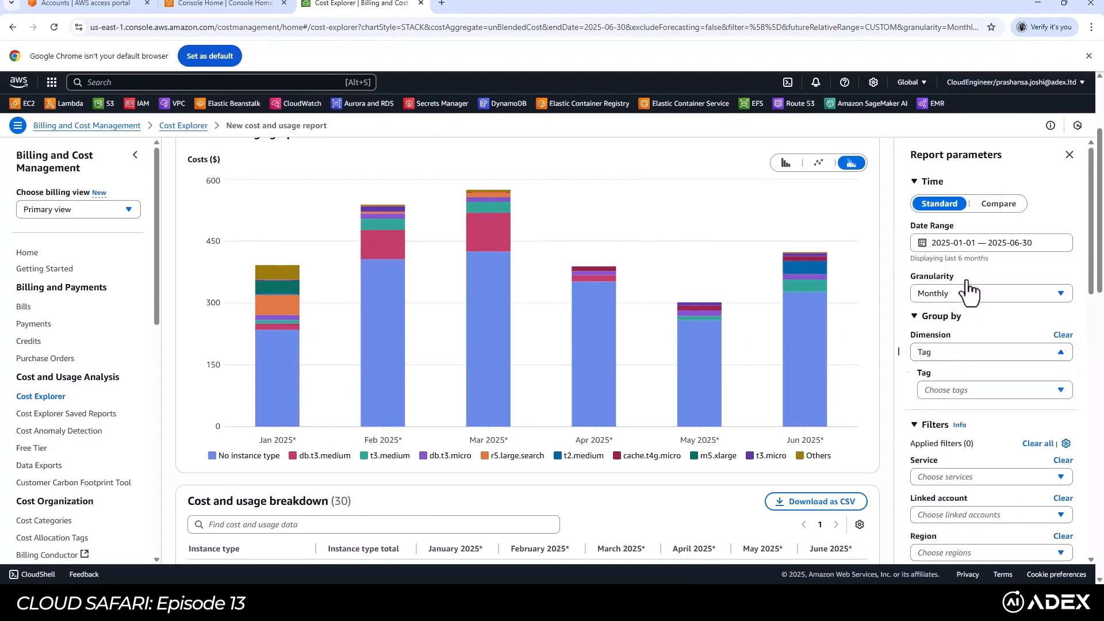
click(961, 391)
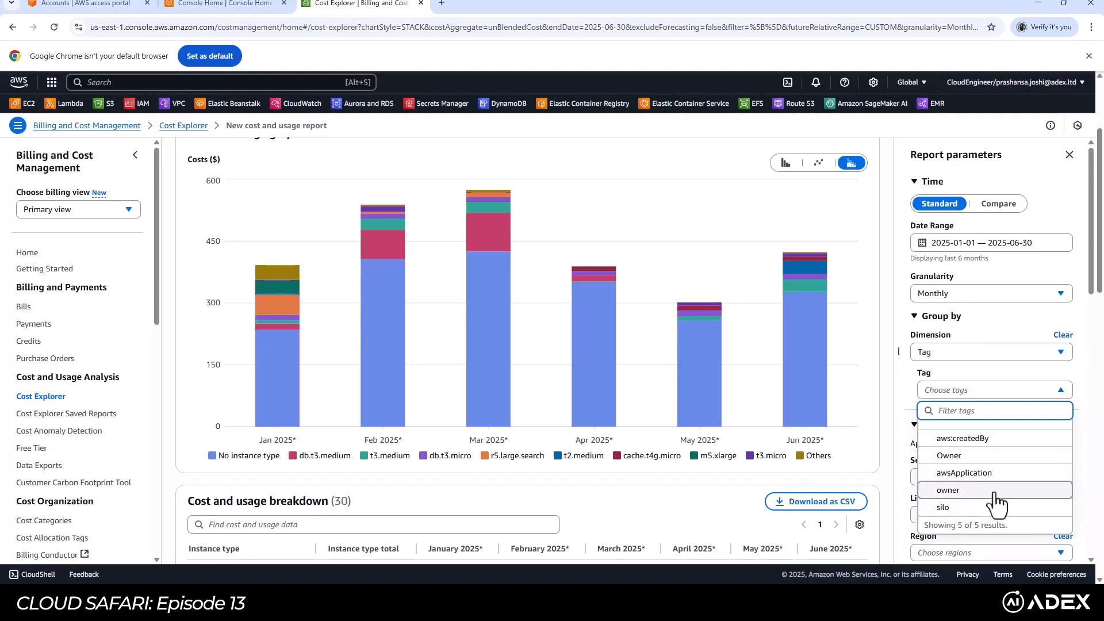
click(517, 240)
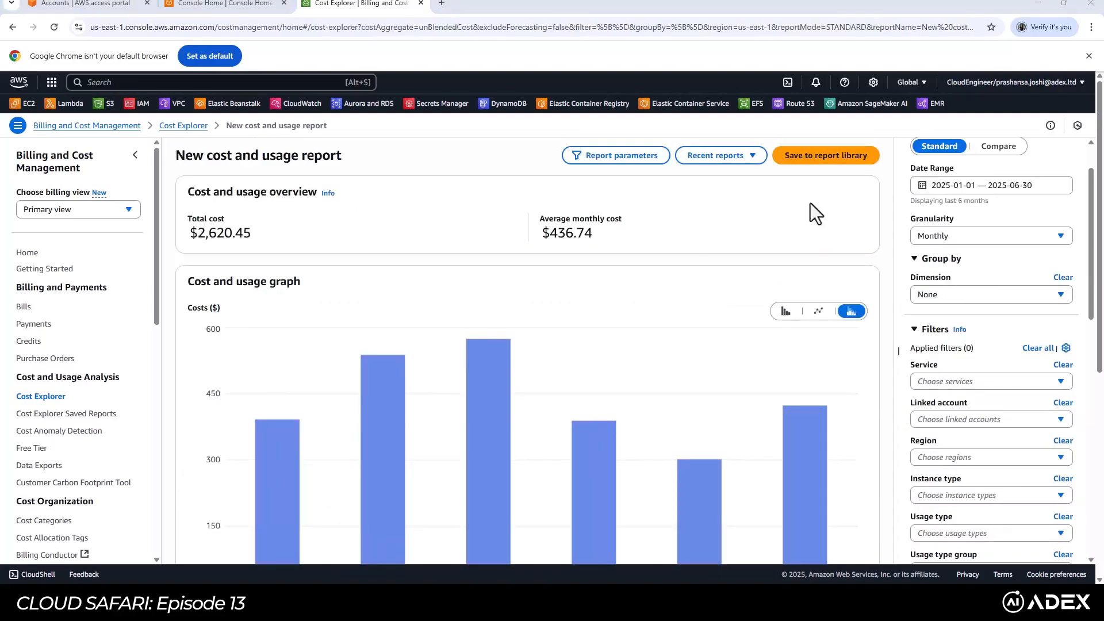
- Switch the report to Compare mode and review the cost comparison overview and its top cost drivers
scroll(971, 230, up, 1)
click(1003, 203)
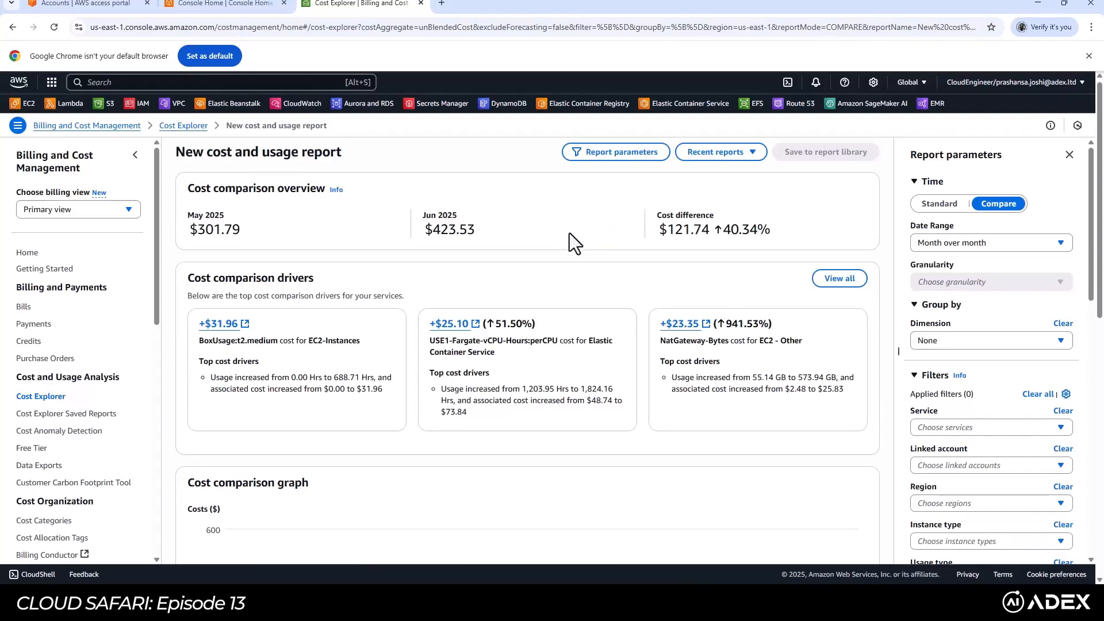
scroll(569, 233, down, 1)
drag(191, 176, 681, 418)
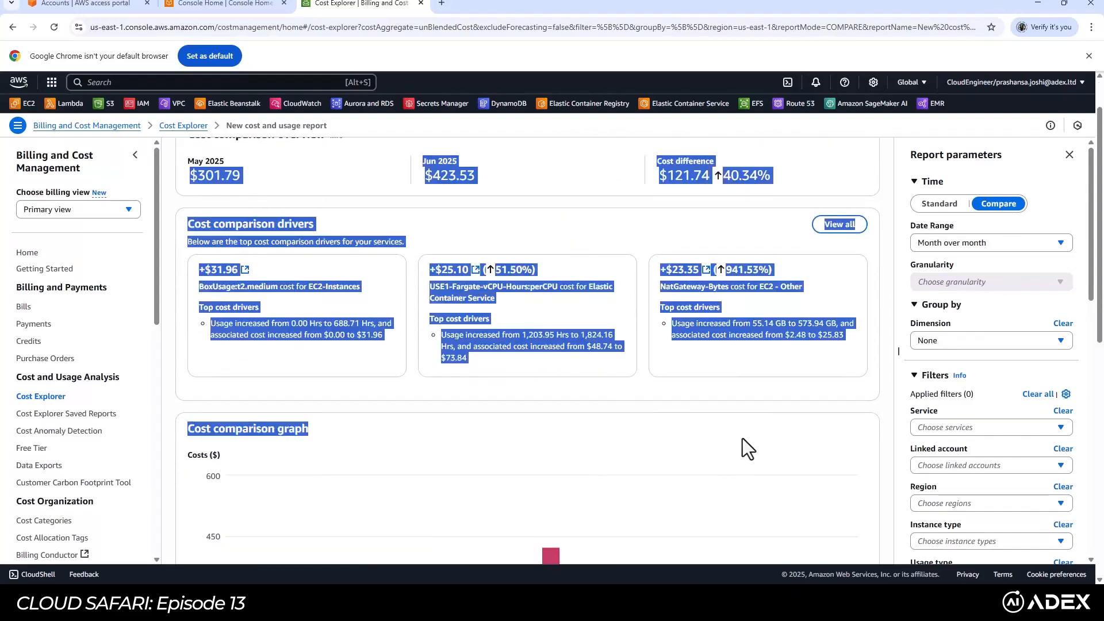
click(676, 423)
- Examine the month-over-month total cost in the comparison graph and the cost comparison breakdown
scroll(654, 391, down, 2)
mouse_move(653, 391)
scroll(654, 390, down, 5)
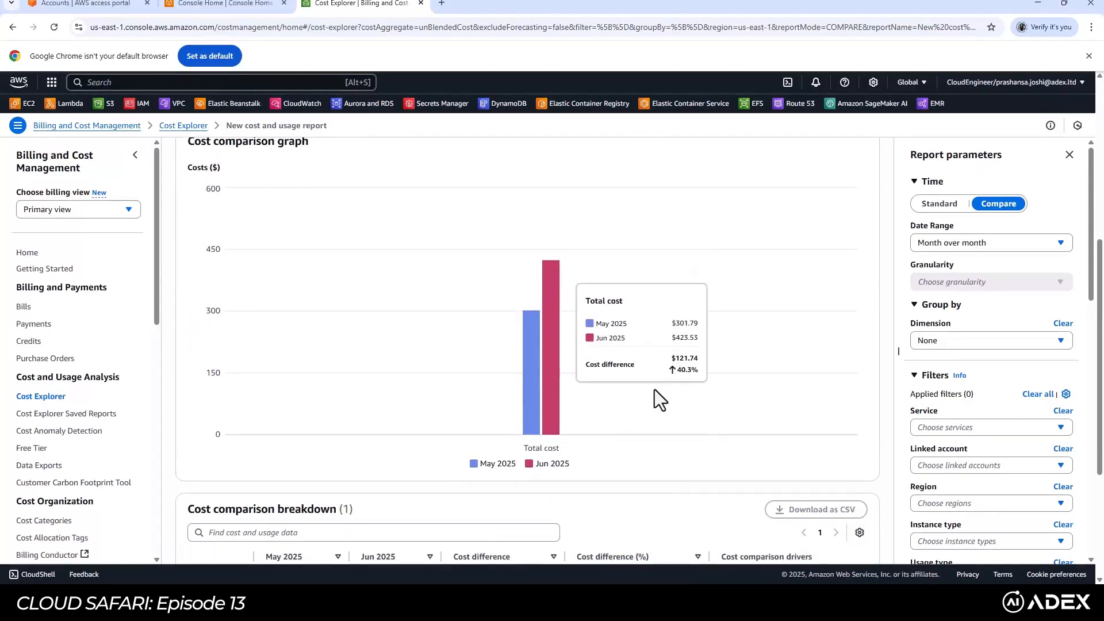
scroll(654, 388, down, 2)
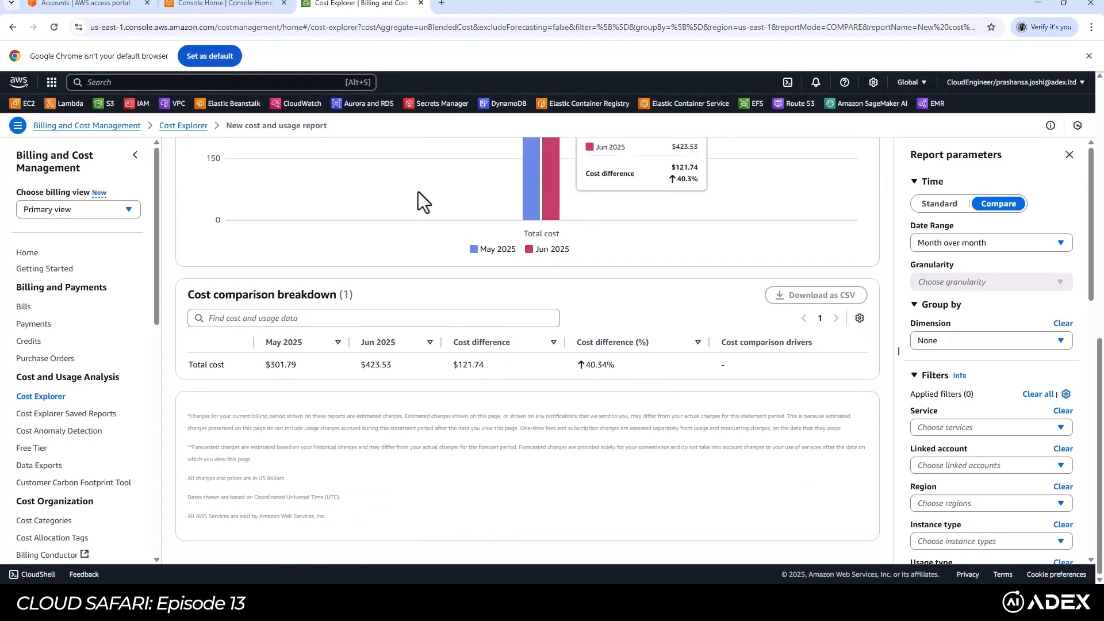
scroll(582, 322, up, 9)
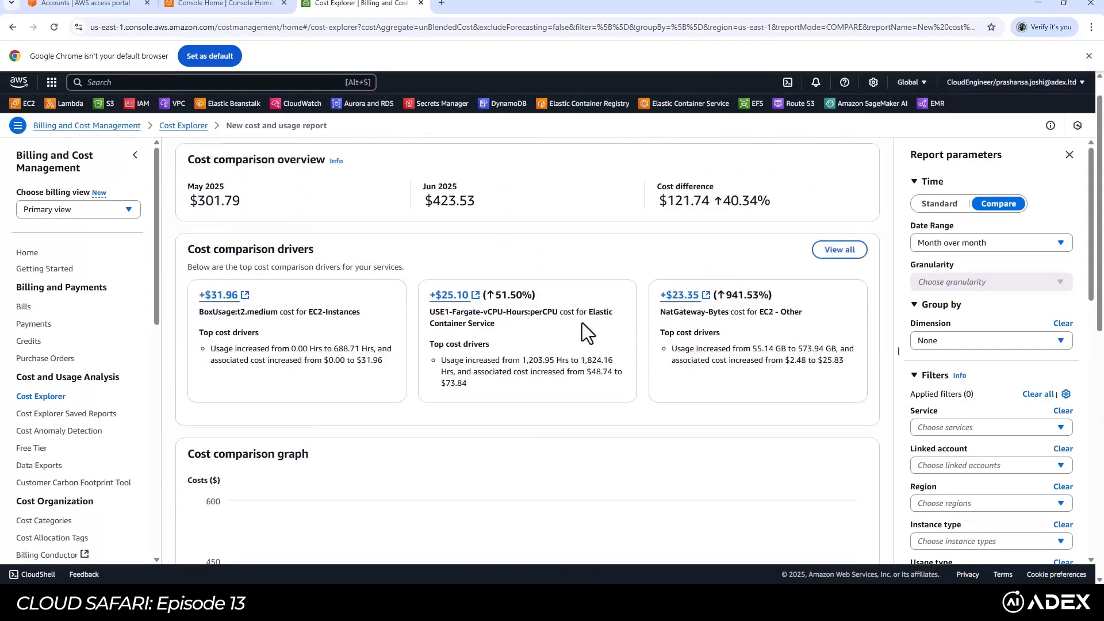
- View the available comparison date ranges without choosing one, and inspect the May 2025 bar in the cost comparison graph
click(930, 247)
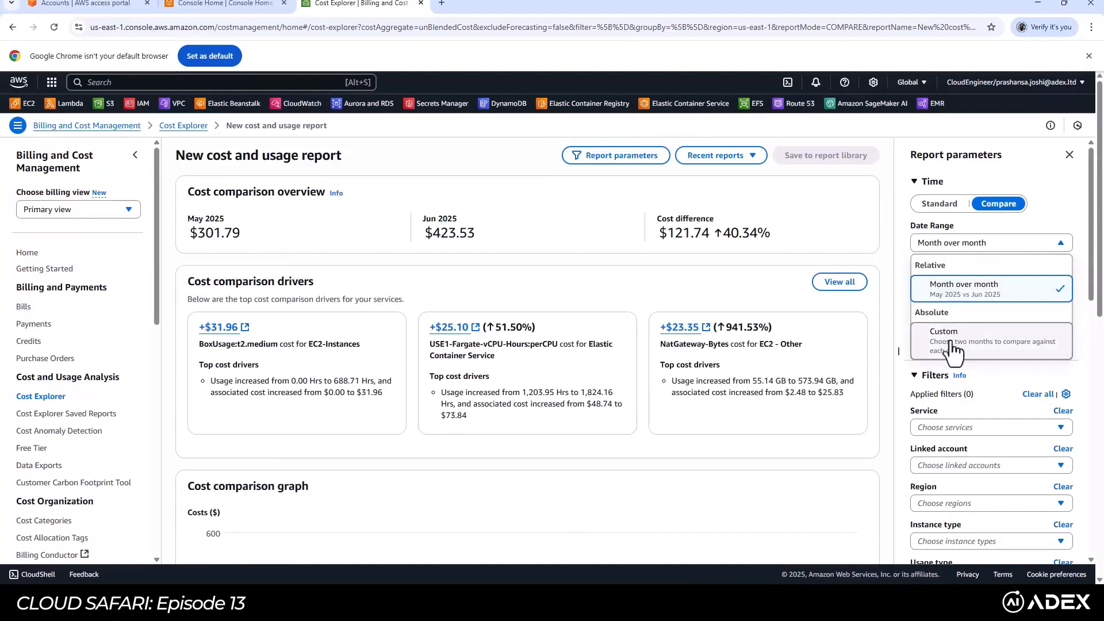
click(833, 434)
scroll(833, 428, down, 2)
scroll(833, 422, down, 4)
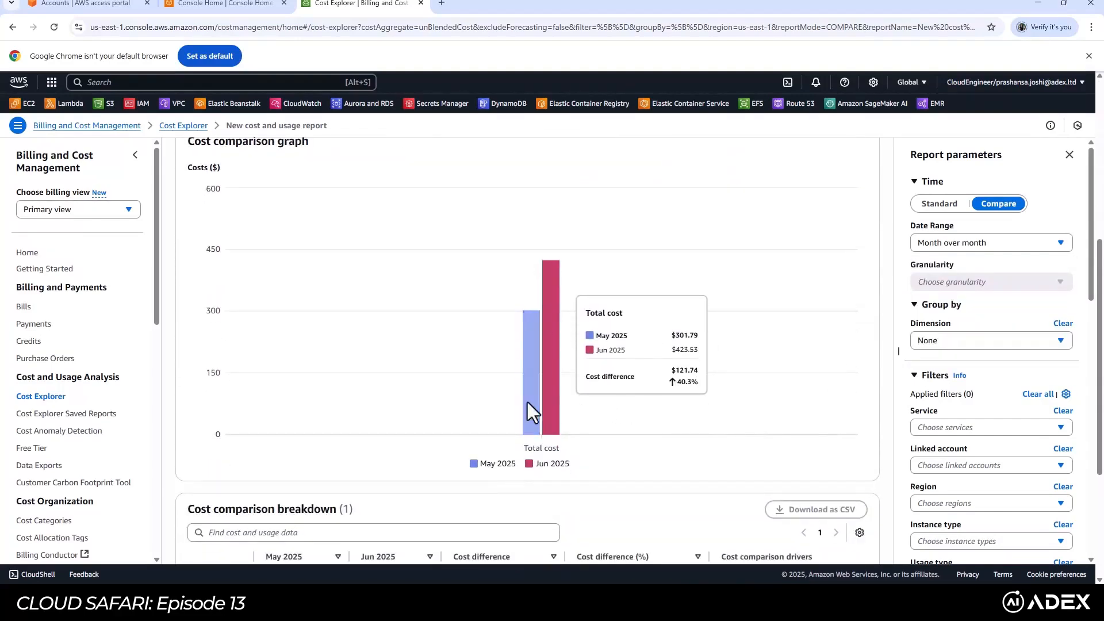
- Set a custom date range for the comparison, comparing 2025/03 versus 2025/01
click(968, 244)
click(952, 342)
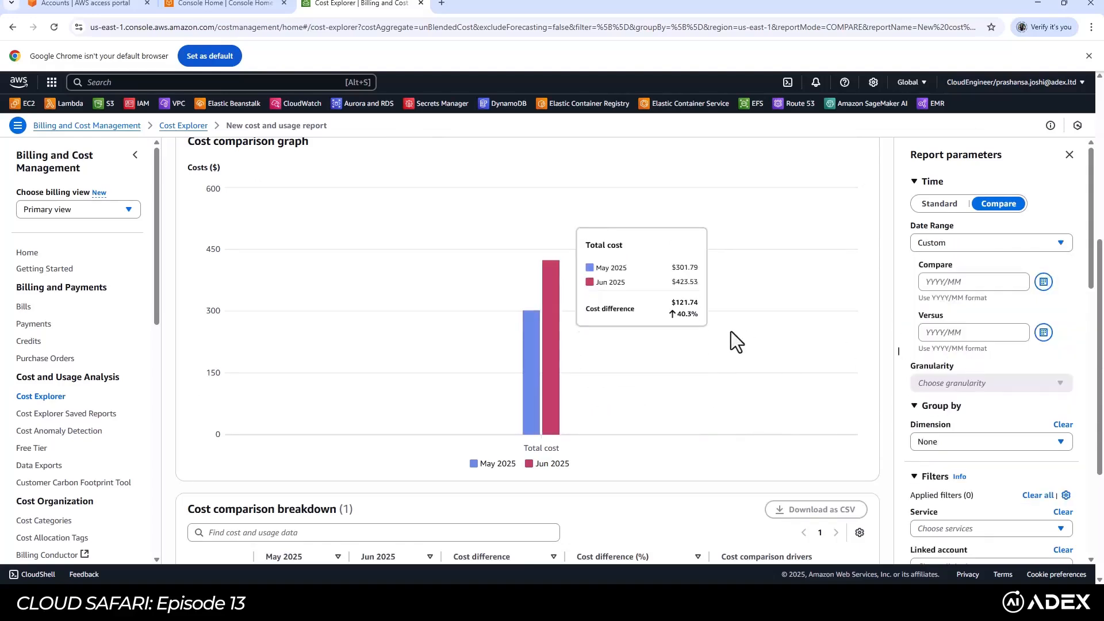
click(1044, 284)
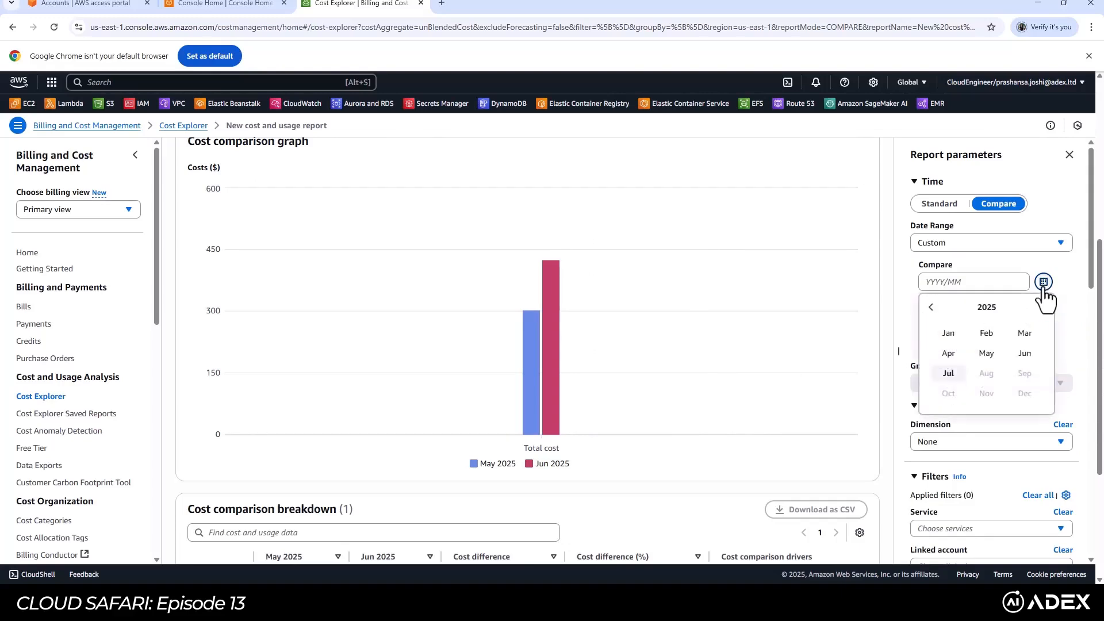
click(1024, 334)
click(1042, 333)
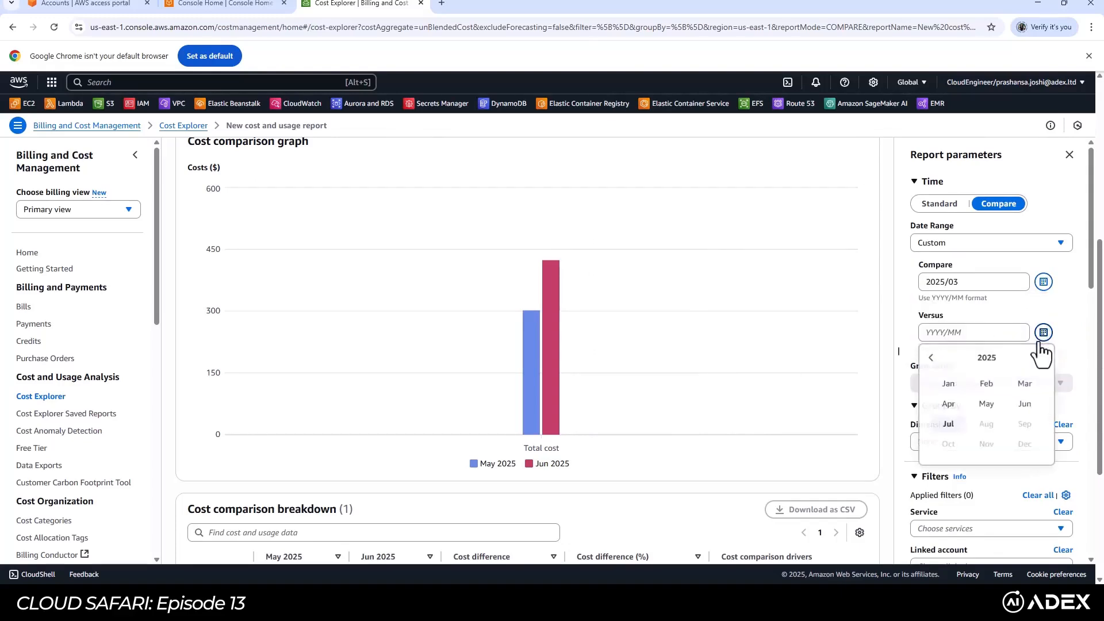
click(966, 384)
- Inspect the Jan 2025 and Mar 2025 total cost bars in the cost comparison graph
scroll(648, 352, down, 1)
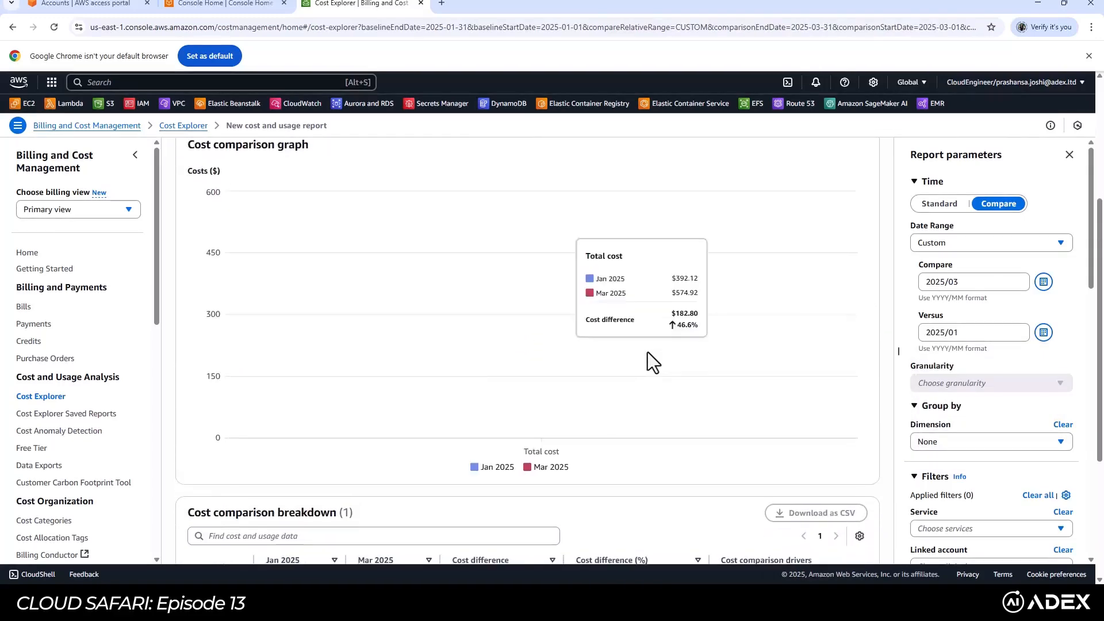
scroll(648, 351, down, 1)
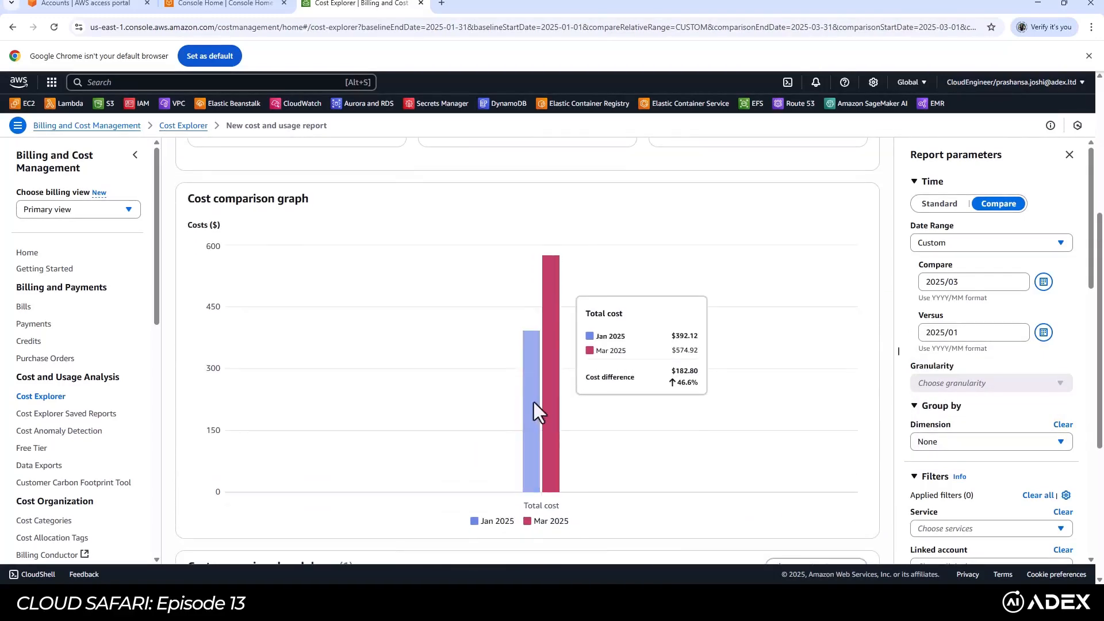
click(552, 393)
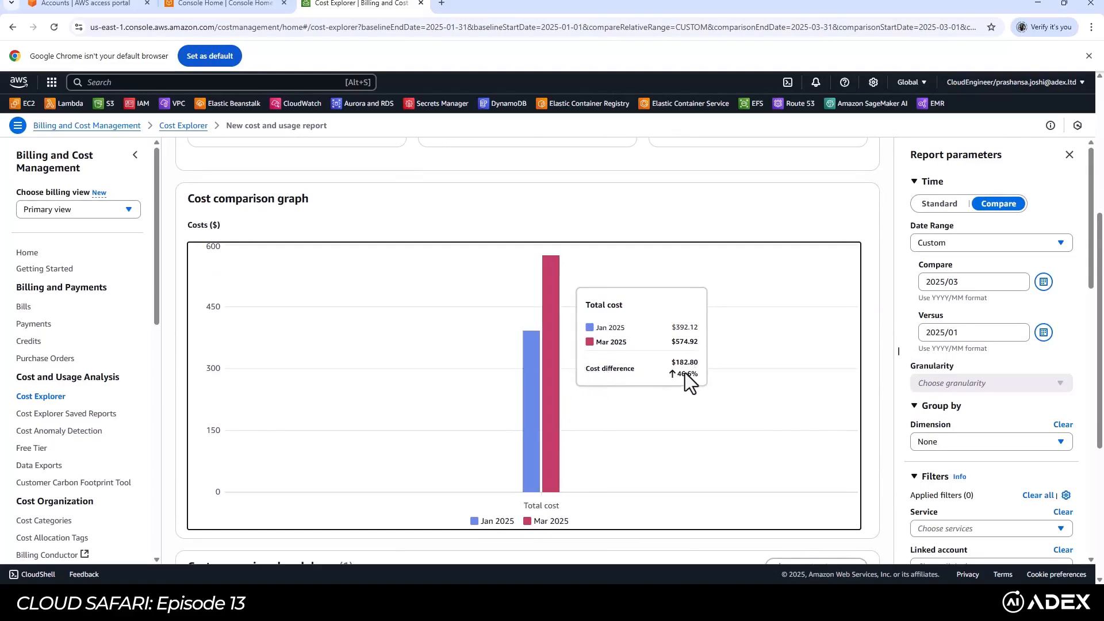
- Examine the January and March totals and cost difference in the cost comparison breakdown, and review the overview and top cost drivers
scroll(688, 372, down, 4)
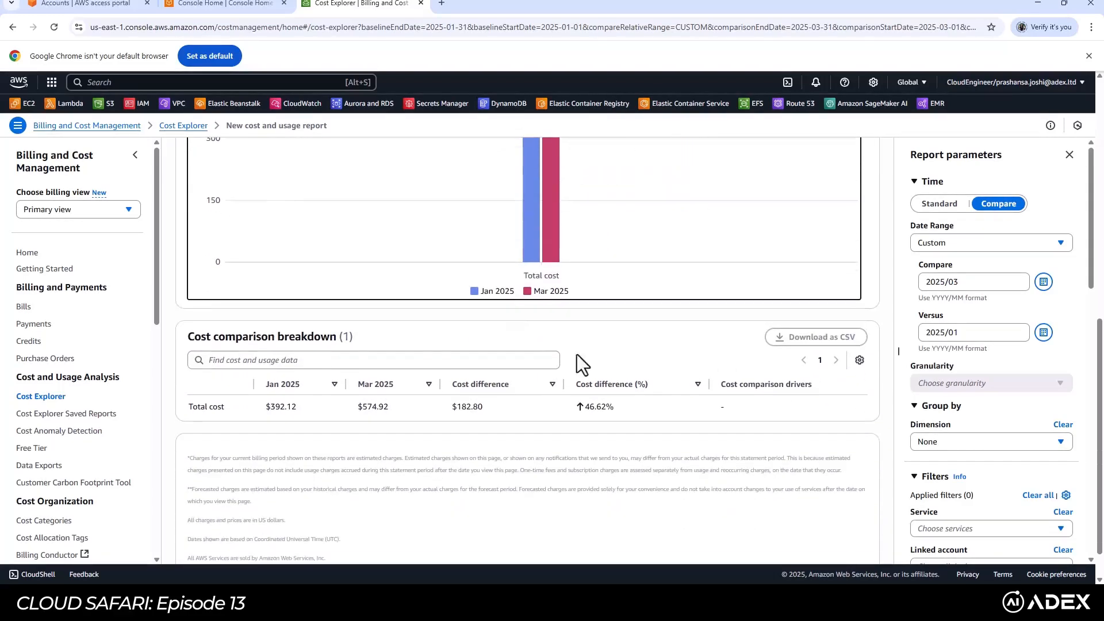
drag(192, 337, 312, 345)
click(312, 342)
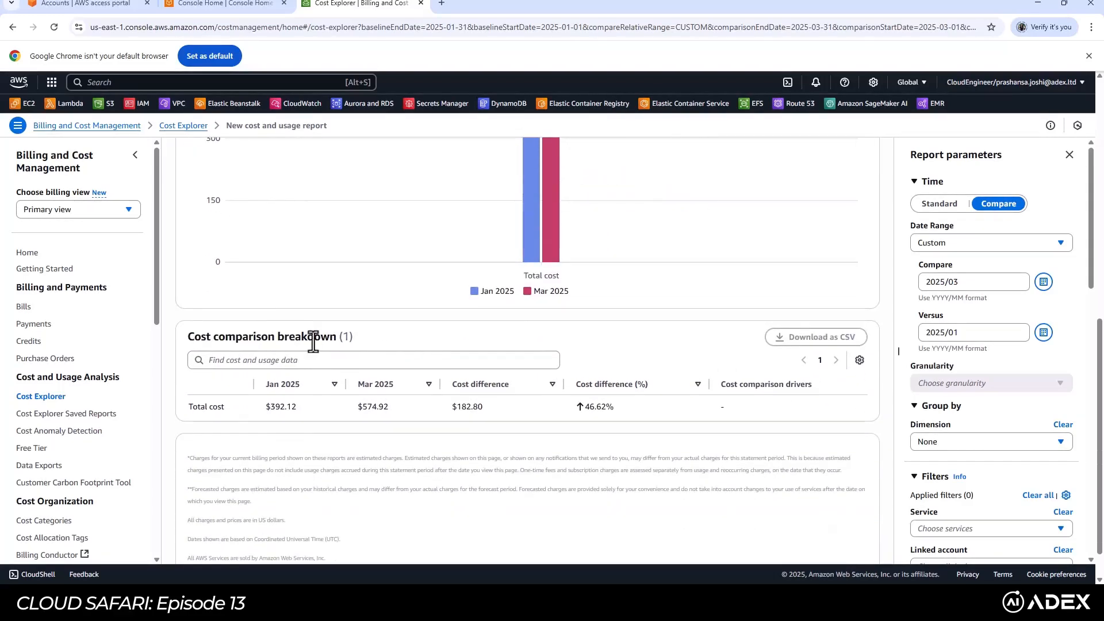
drag(252, 411, 298, 408)
click(429, 402)
click(635, 410)
scroll(635, 409, up, 1)
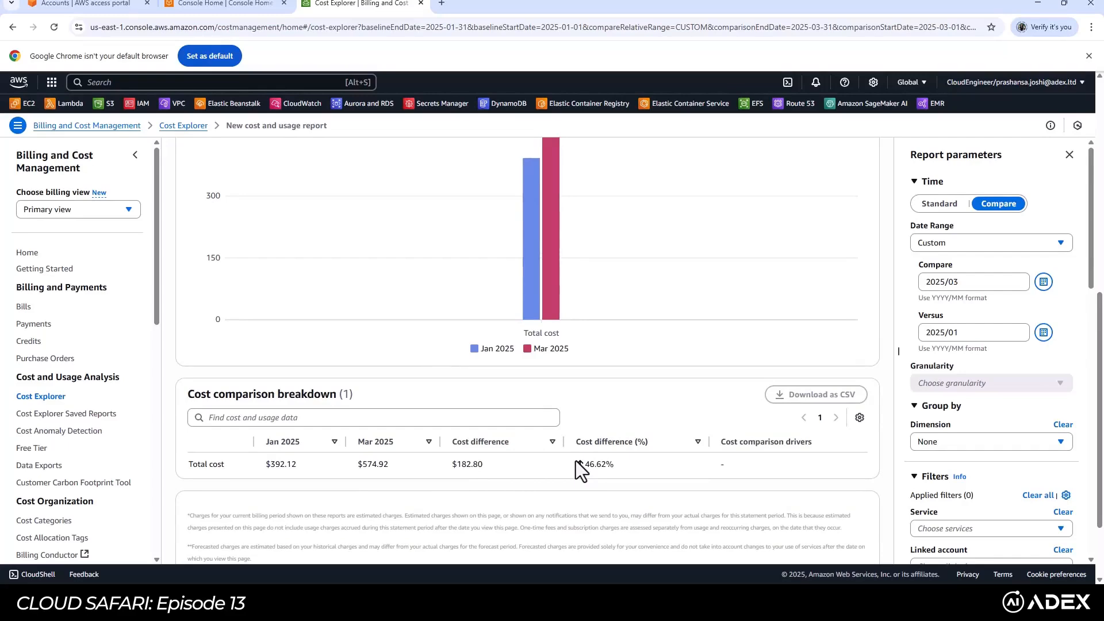
scroll(580, 454, up, 8)
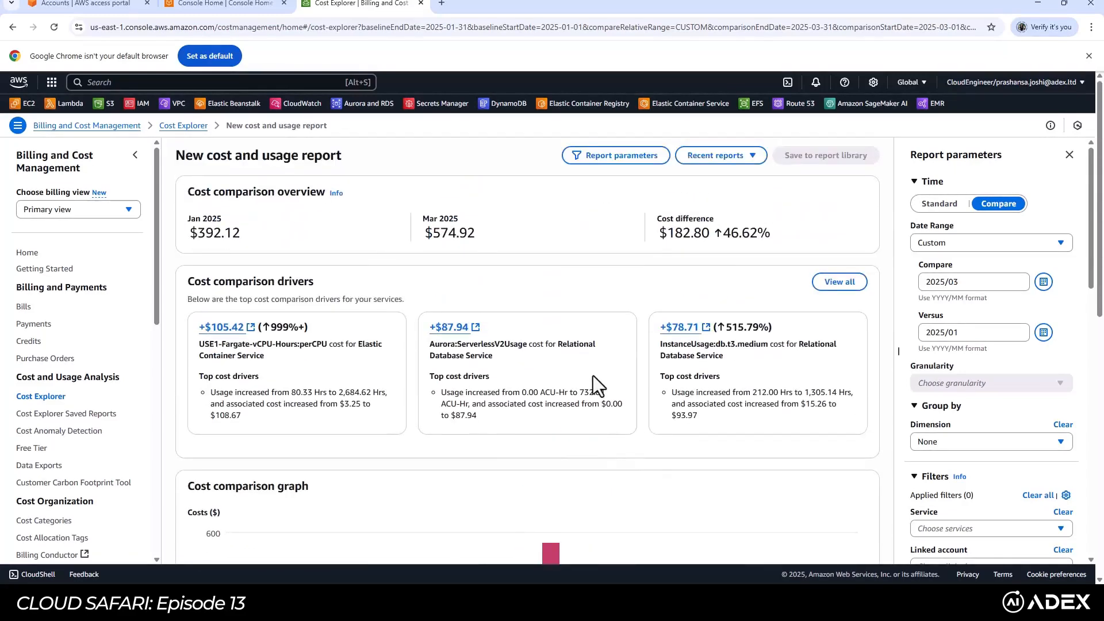
- Return the report to Standard mode and download its cost and usage breakdown as CSV
click(937, 203)
scroll(710, 208, down, 7)
scroll(711, 207, down, 10)
scroll(716, 208, up, 10)
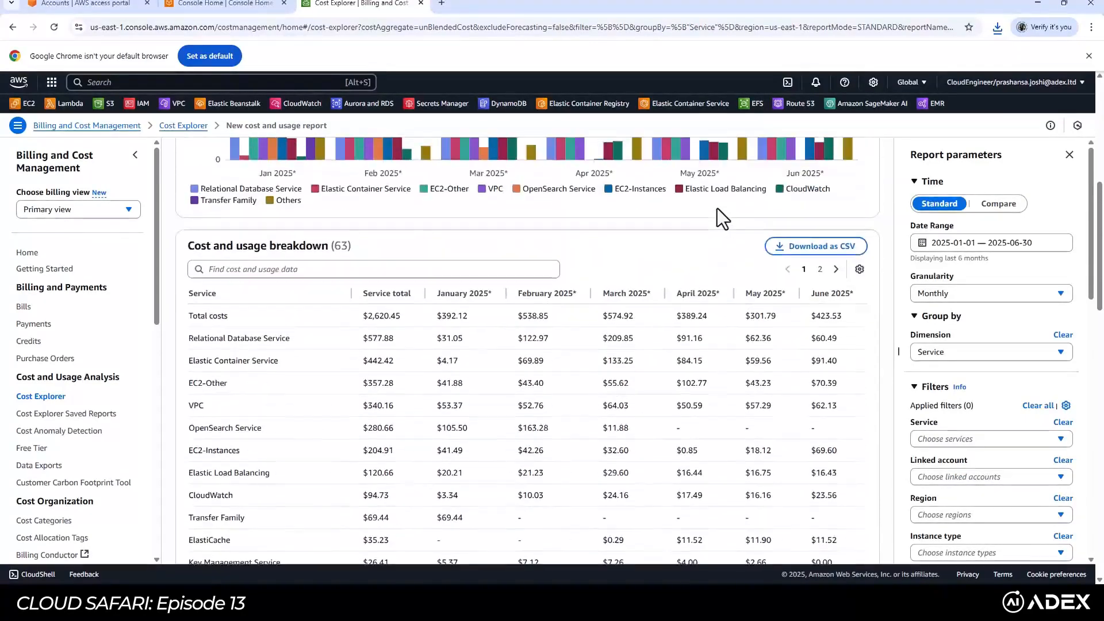
click(803, 246)
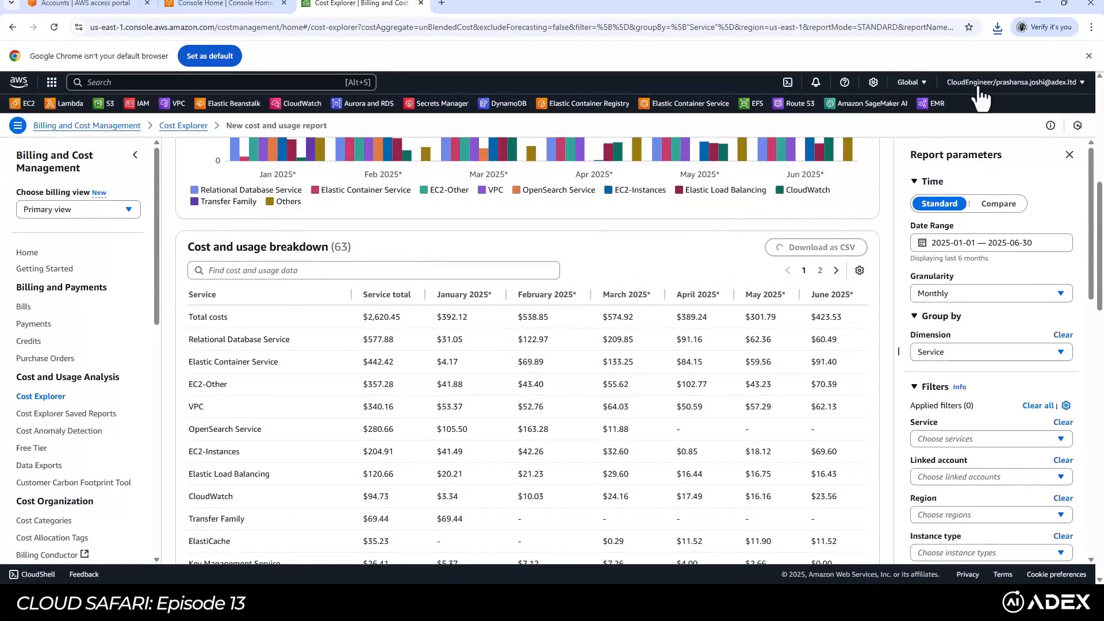
- Display the cost and usage graph as lines, stacked bars and grouped bars in turn, ending on the line style
scroll(720, 260, up, 5)
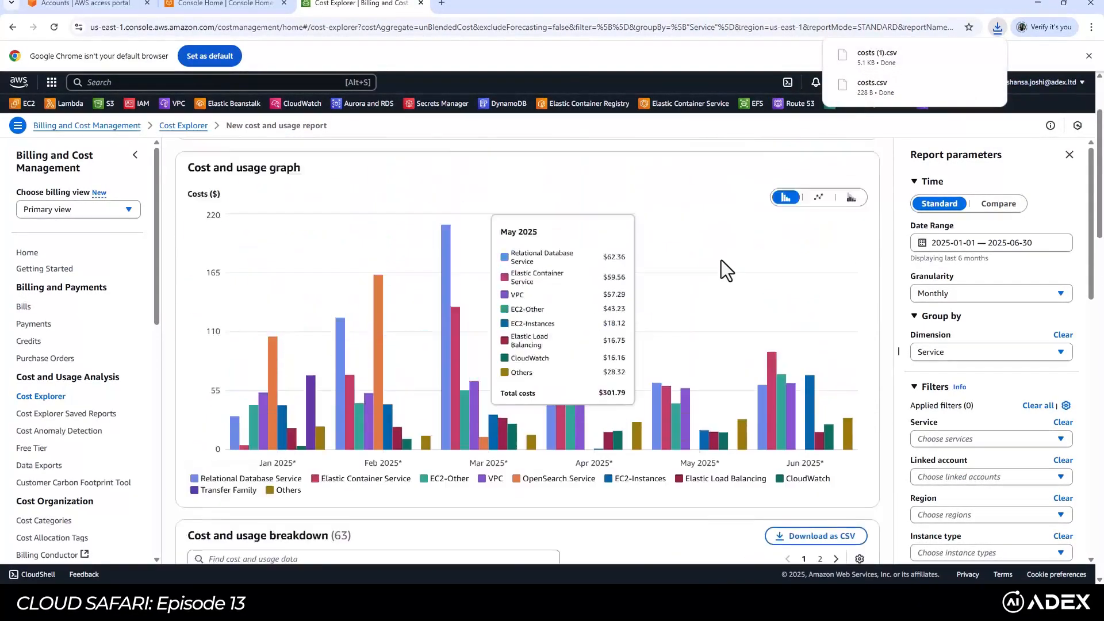
scroll(730, 267, up, 2)
scroll(702, 293, down, 3)
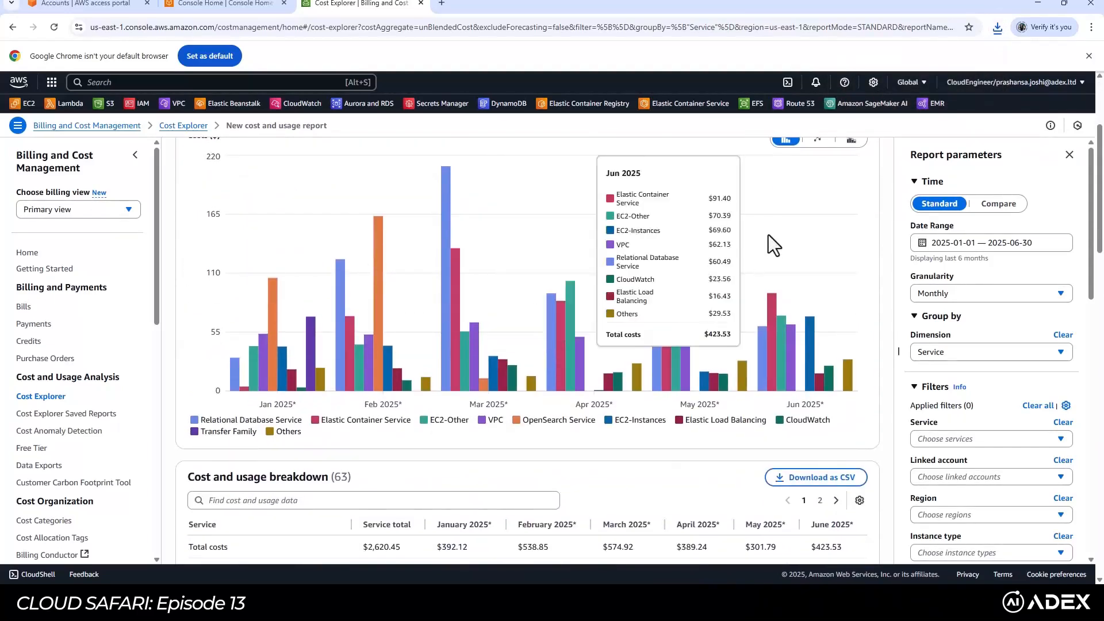
scroll(793, 224, up, 1)
click(818, 197)
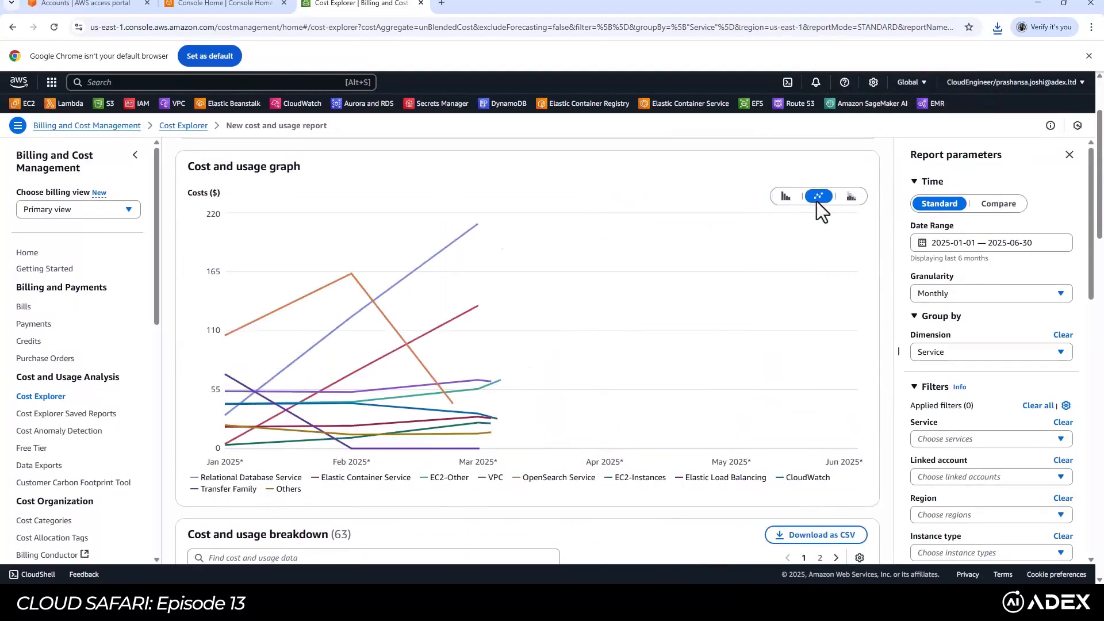
click(851, 196)
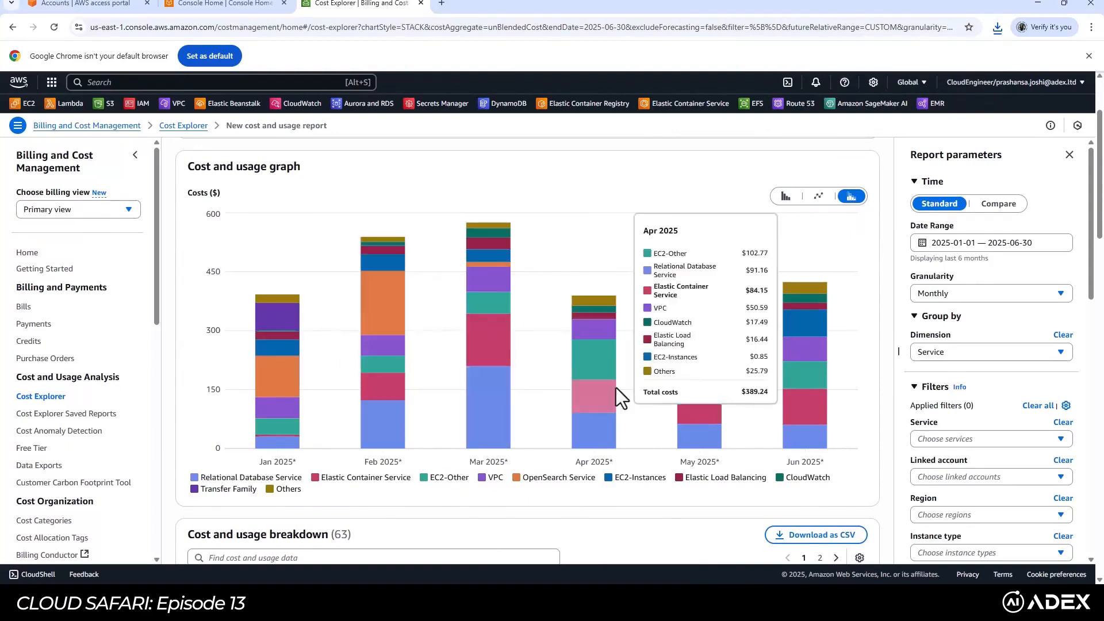
click(785, 197)
click(818, 197)
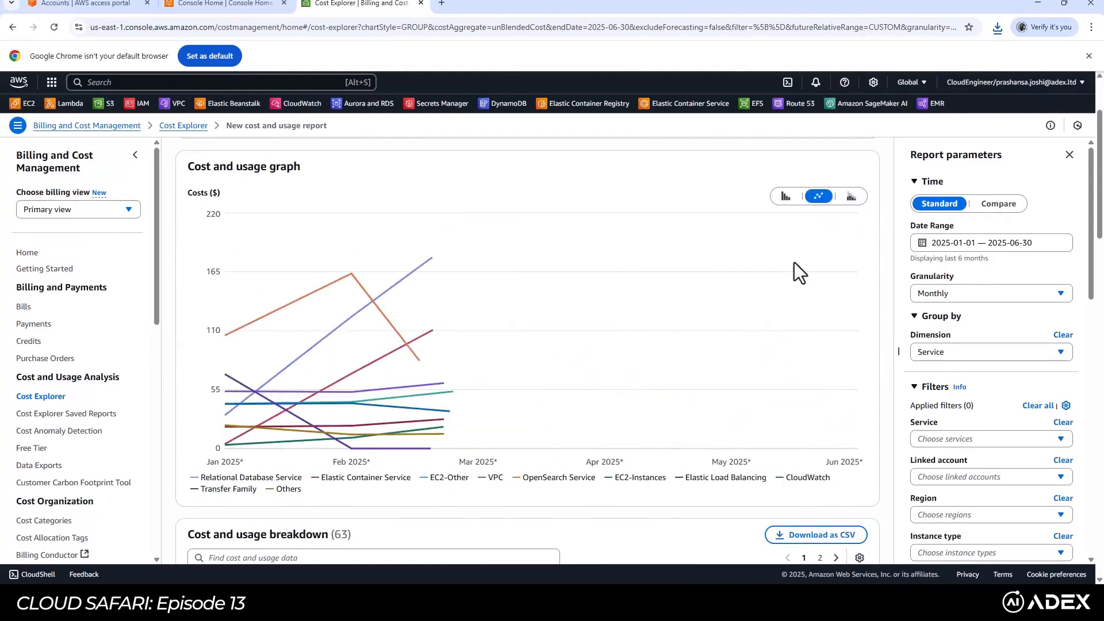